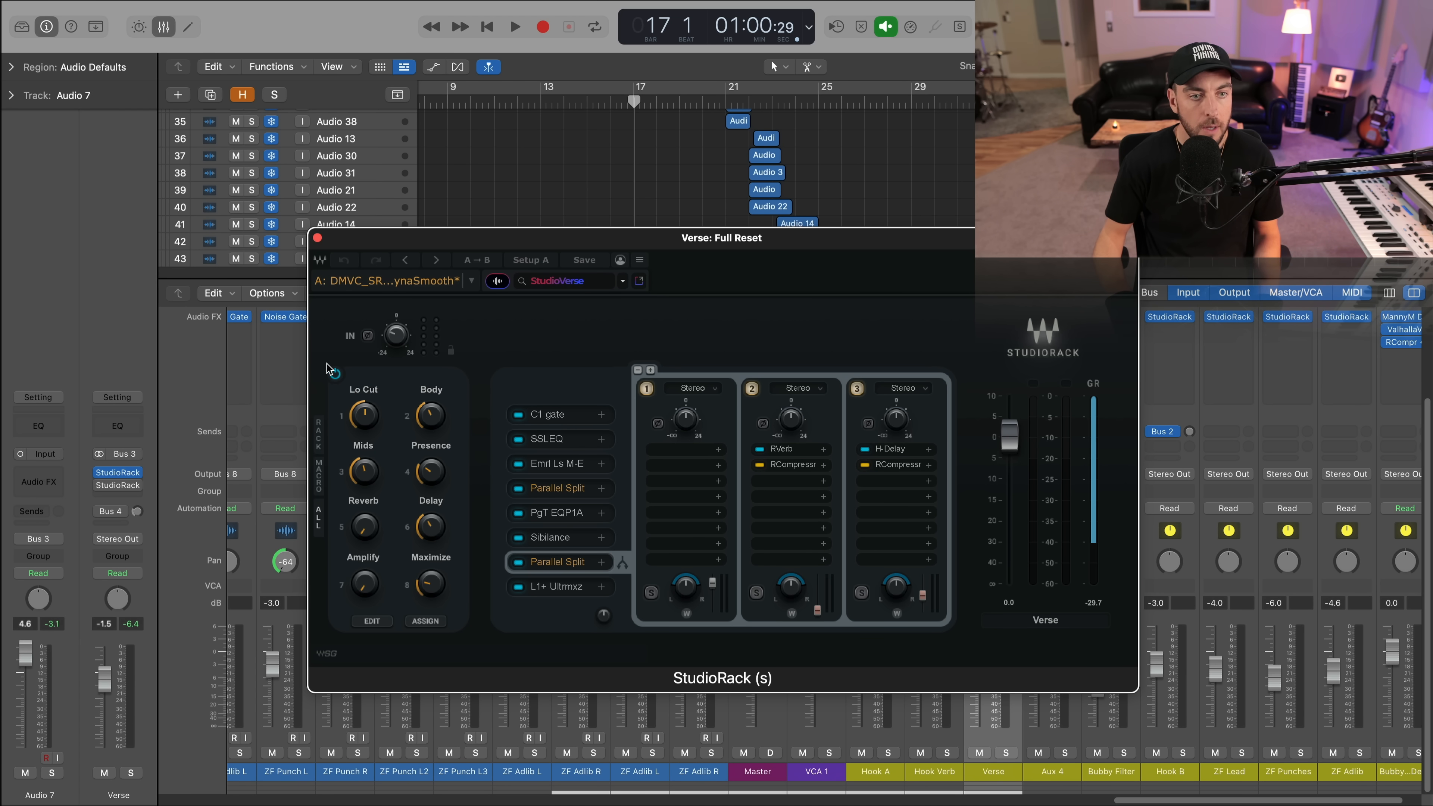
Open the StudioRack on the Verse bus and insert Silk Vocal Live in the second slot of the rack.
{"action": "left_click", "coordinate": [102, 476]}
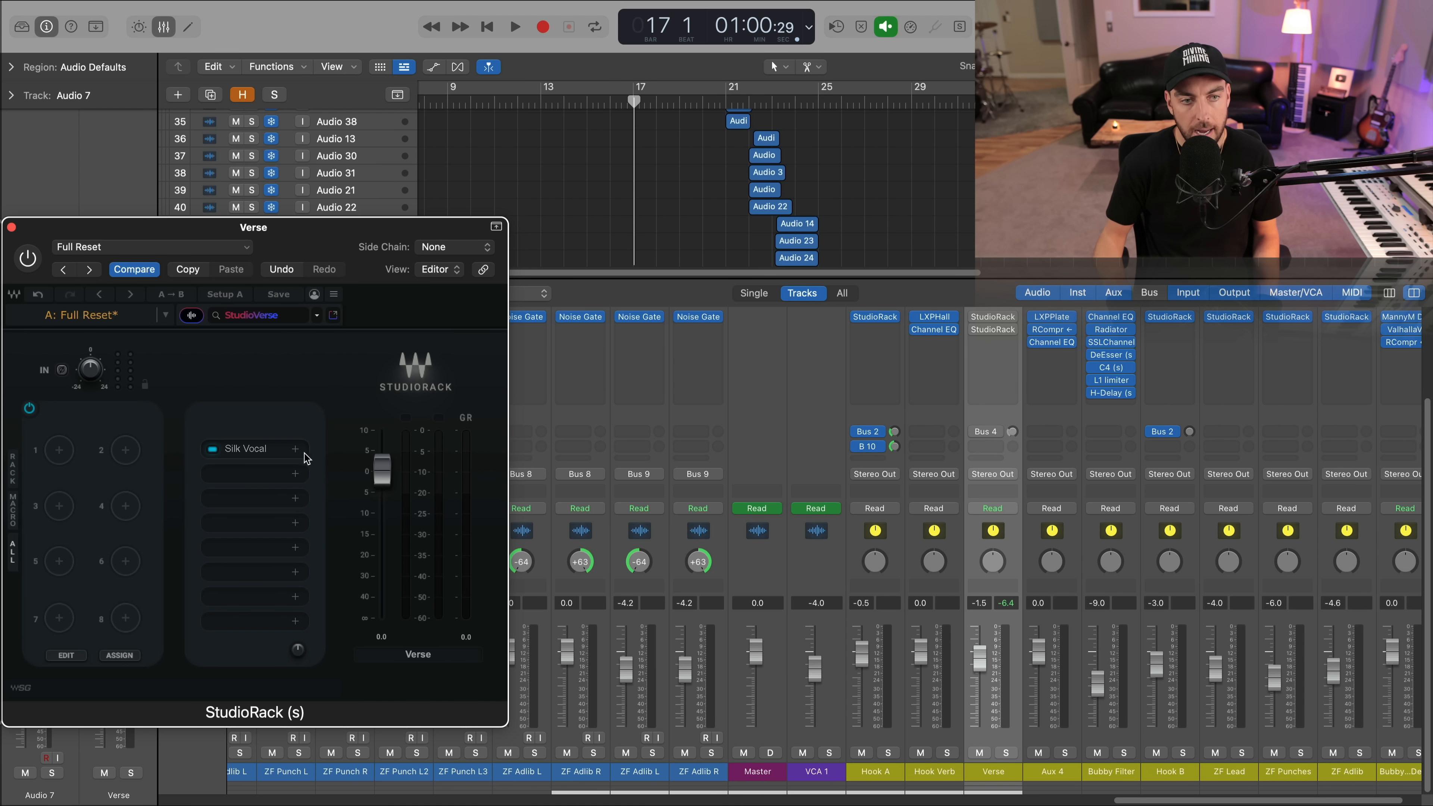
{"action": "left_click", "coordinate": [293, 476]}
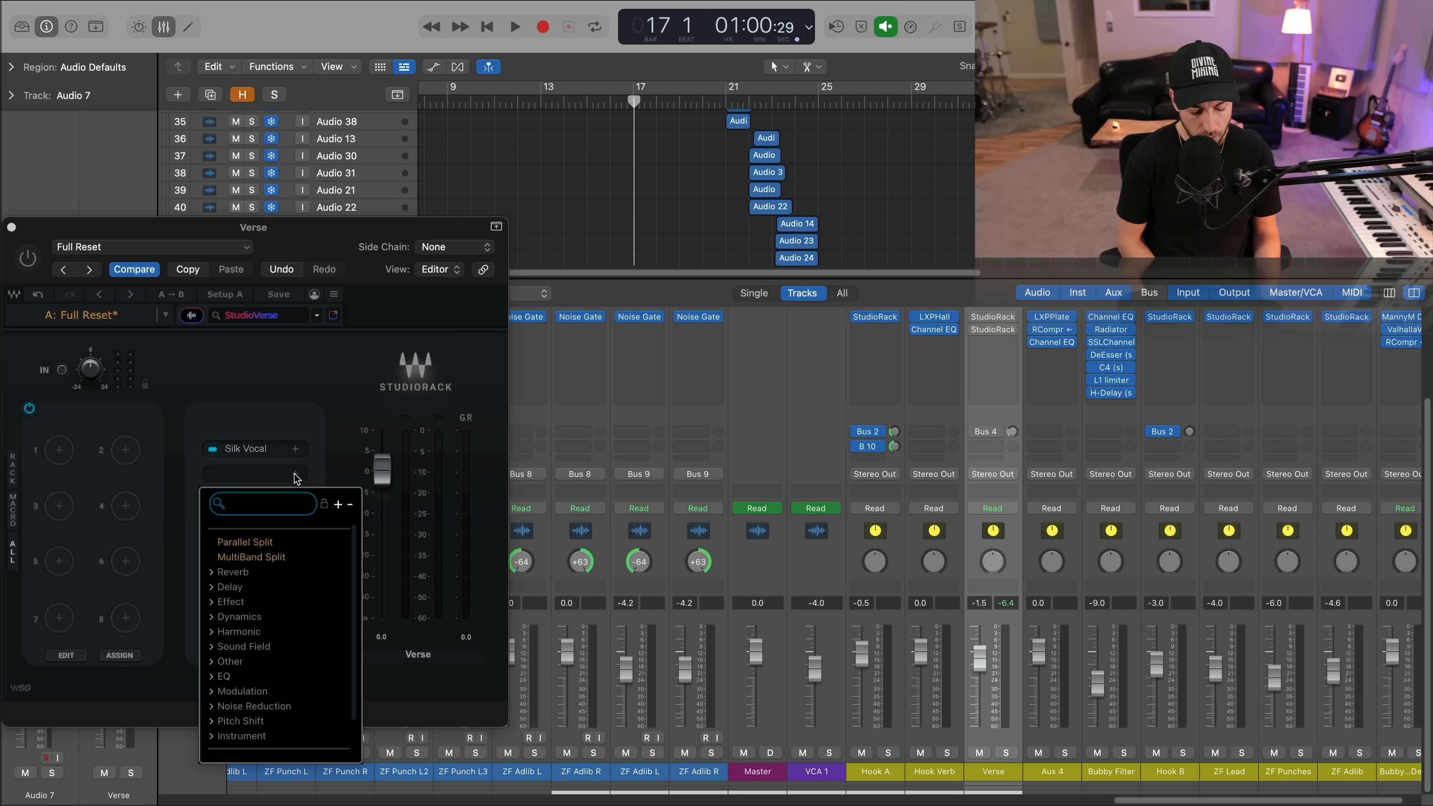
{"action": "type", "text": "silk vocal"}
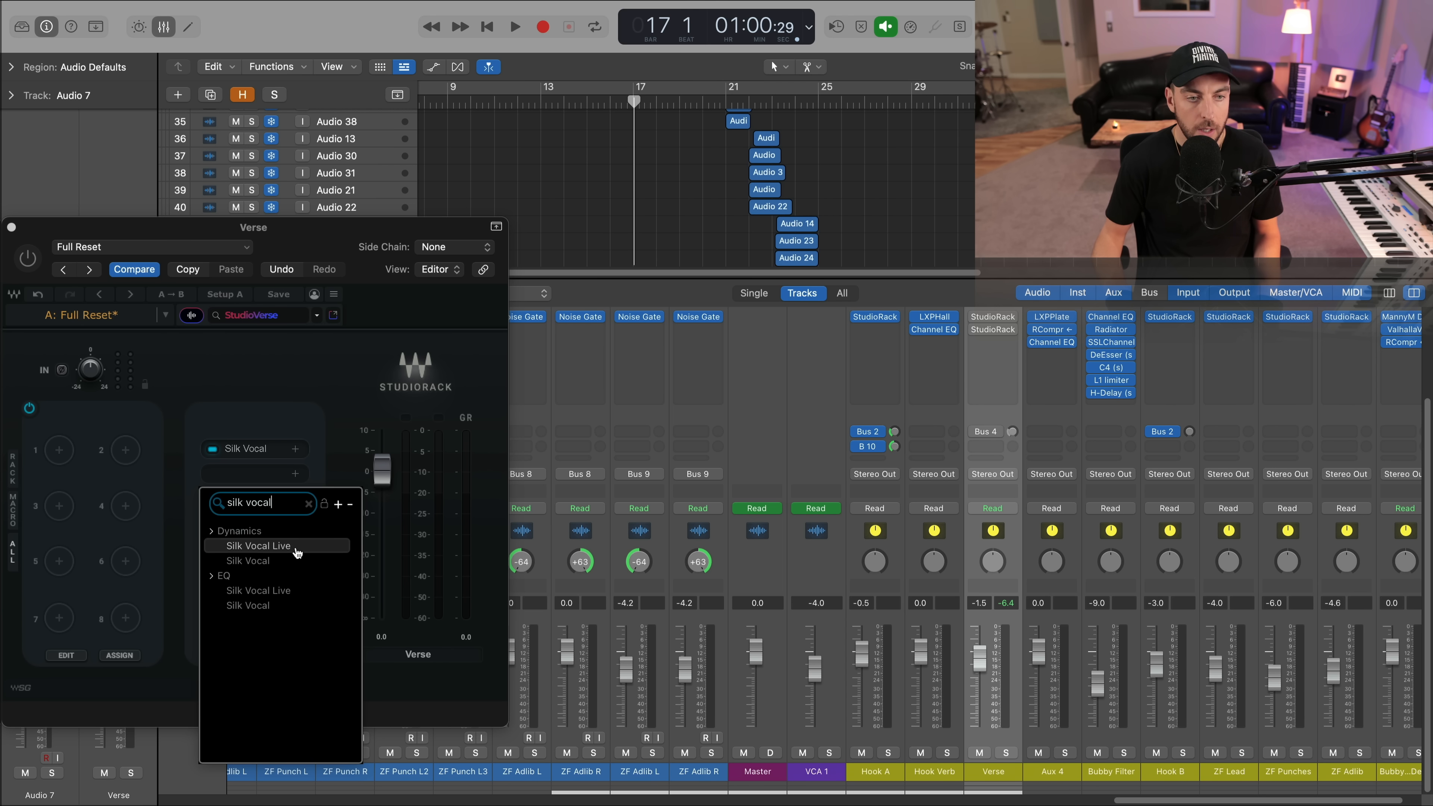
{"action": "left_click", "coordinate": [277, 547]}
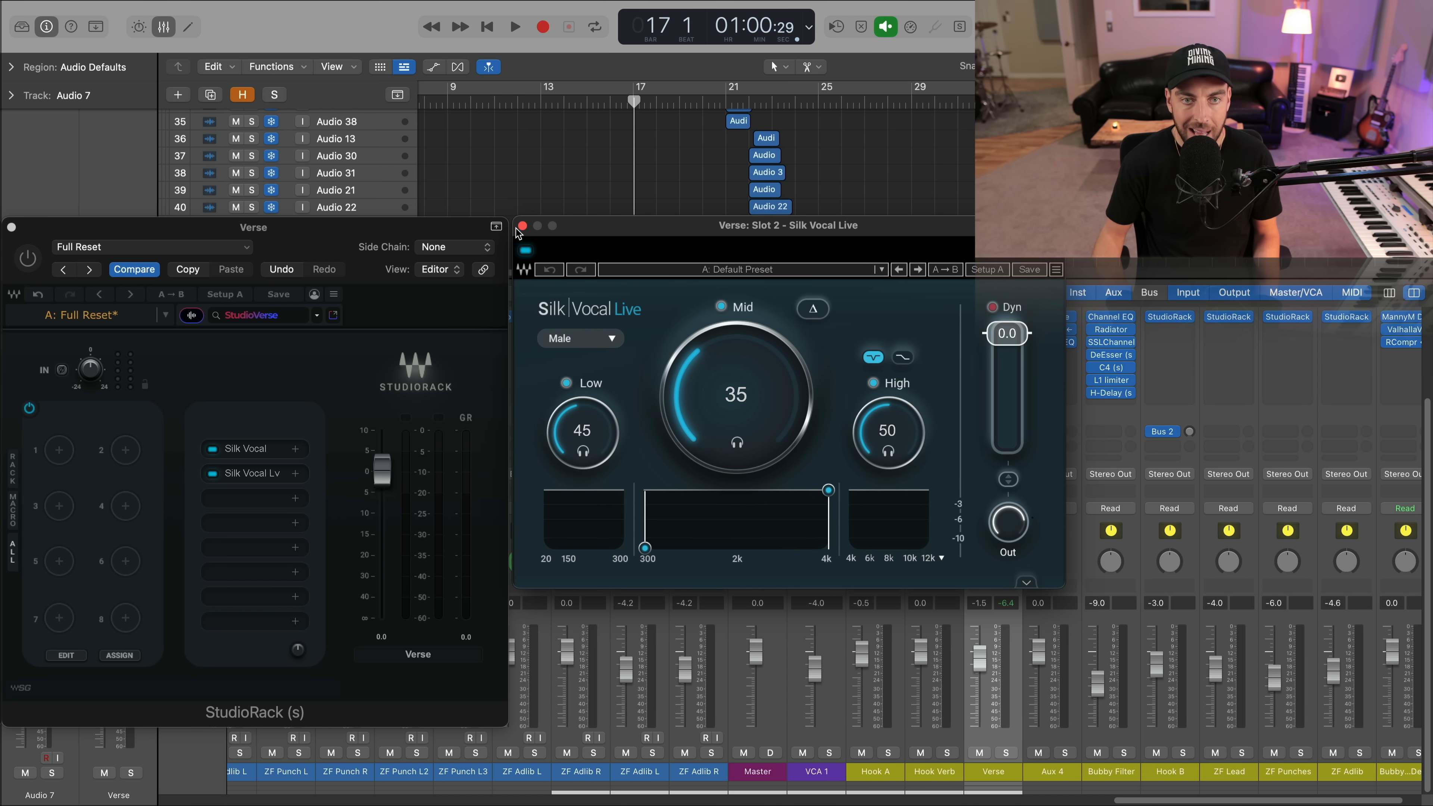
Compare the plugin latency of Silk Vocal Live with that of Silk Vocal, leaving the Silk Vocal window open beside the rack.
{"action": "left_click", "coordinate": [296, 475]}
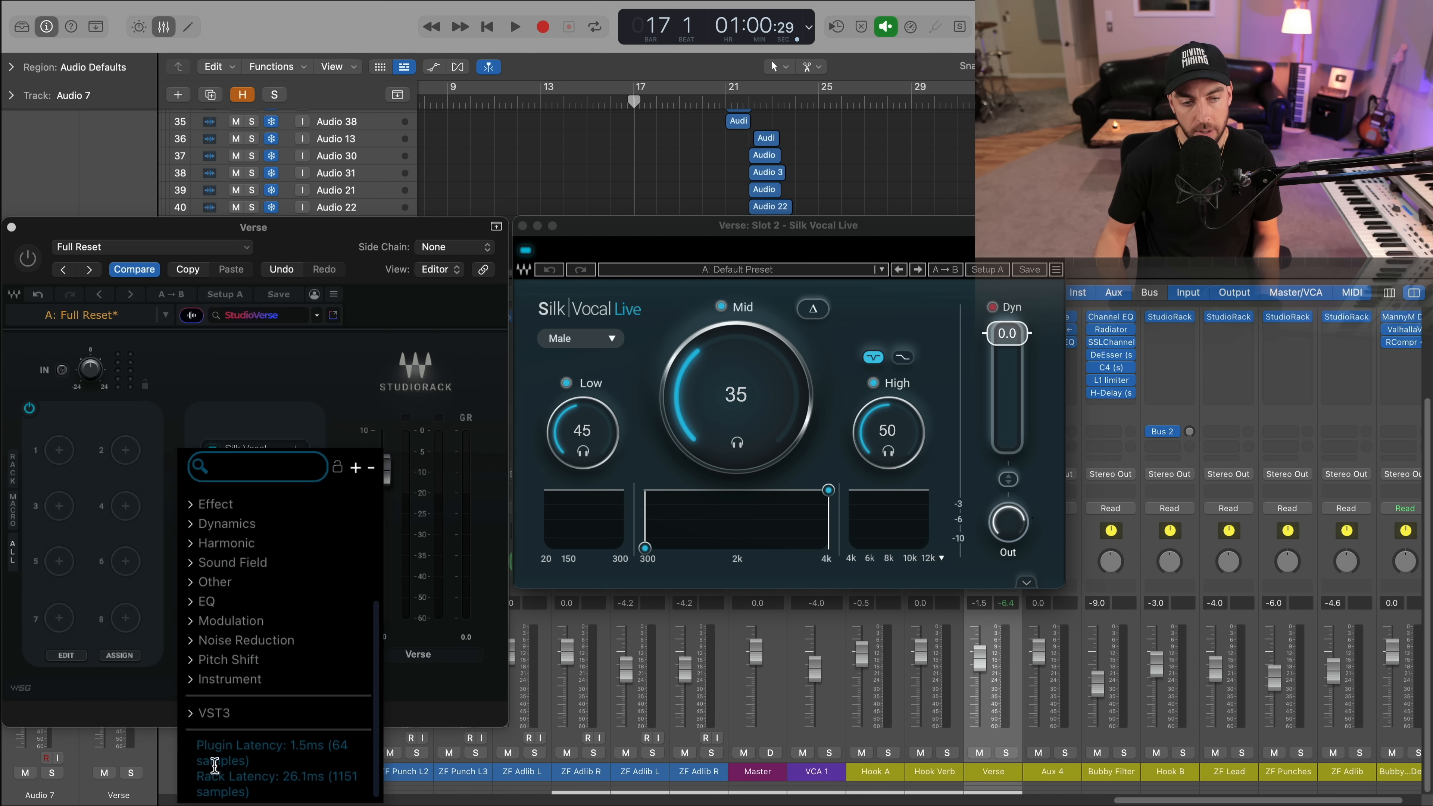
{"action": "left_click", "coordinate": [436, 356]}
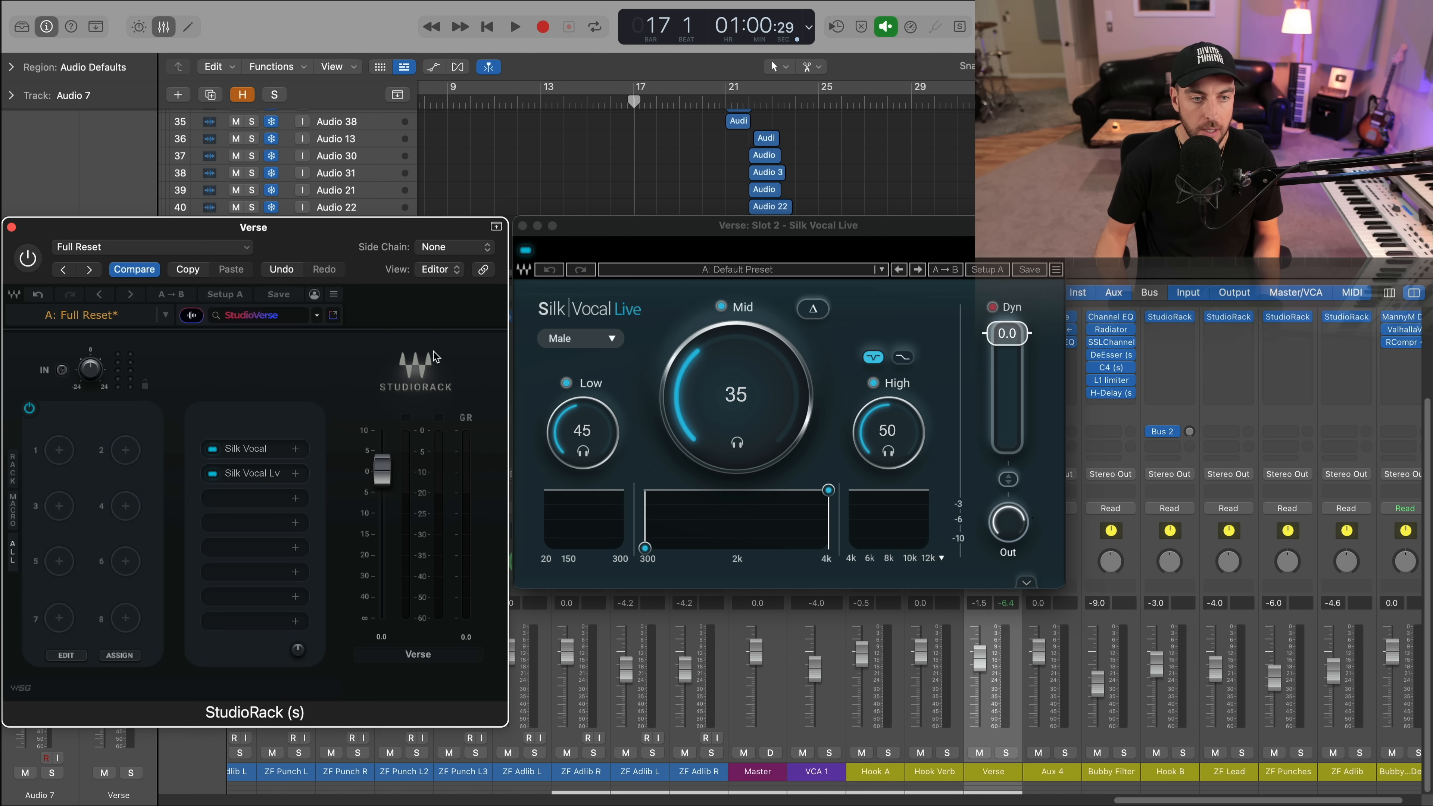
{"action": "left_click", "coordinate": [523, 226]}
{"action": "left_click", "coordinate": [253, 449]}
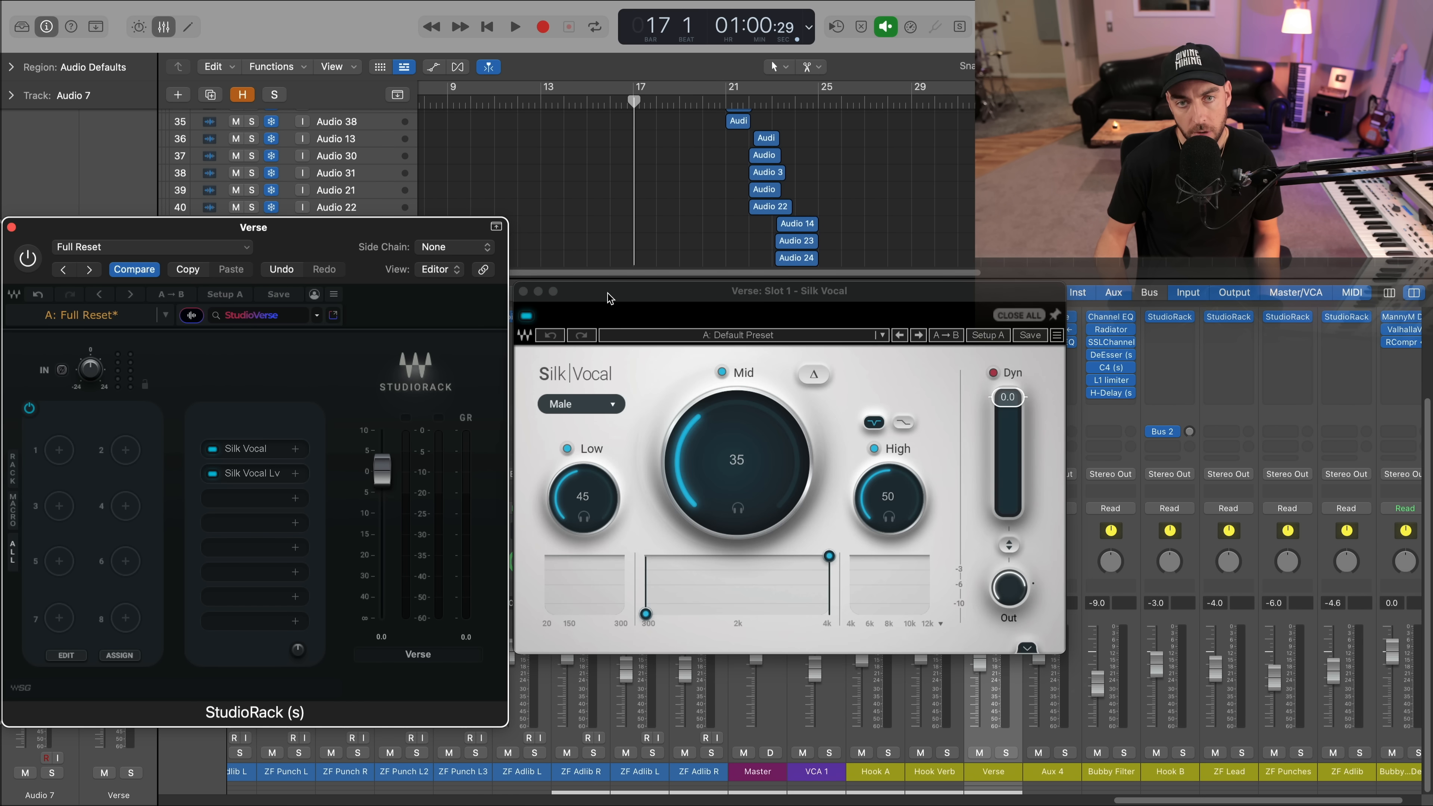
{"action": "left_click_drag", "start_coordinate": [609, 298], "coordinate": [602, 236]}
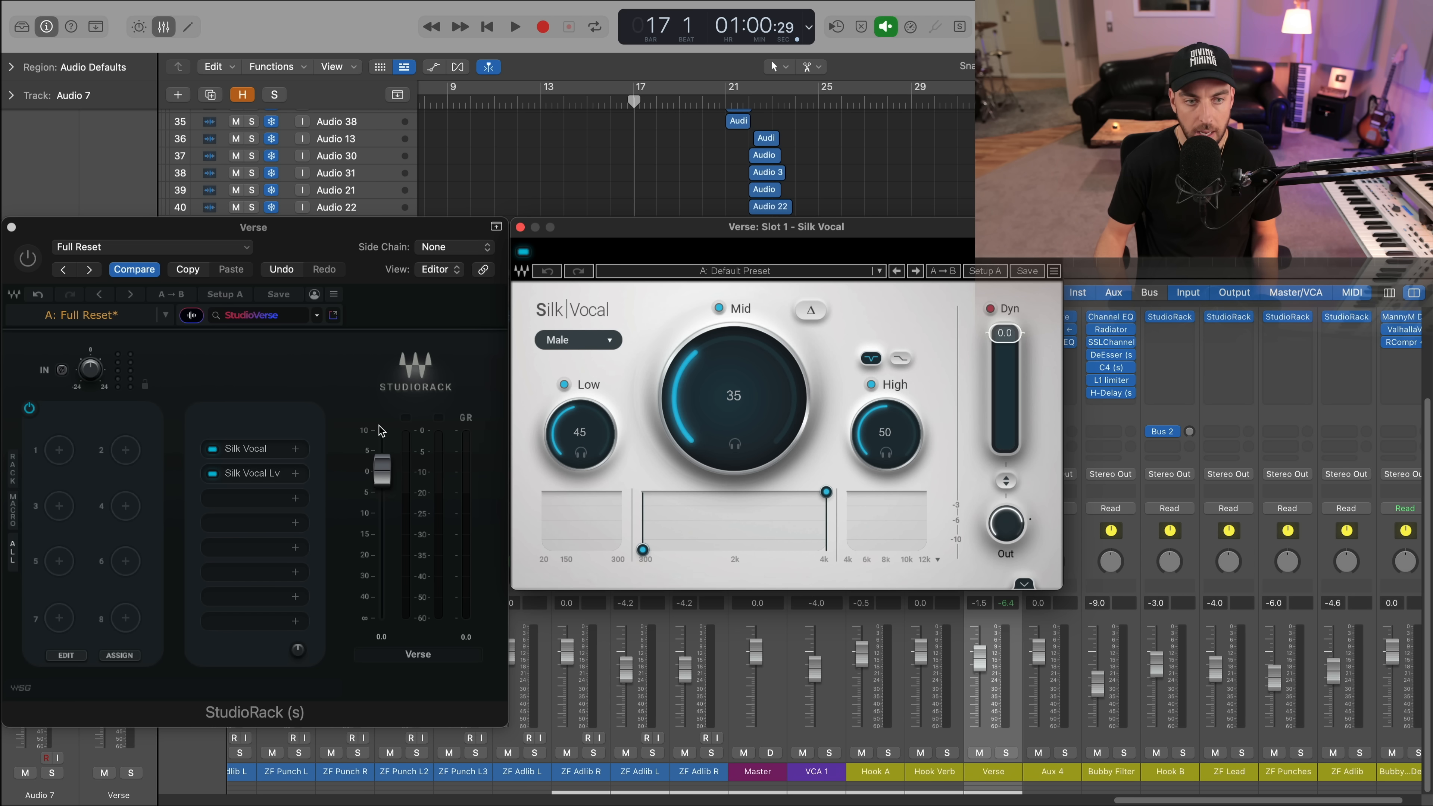
{"action": "left_click", "coordinate": [299, 449]}
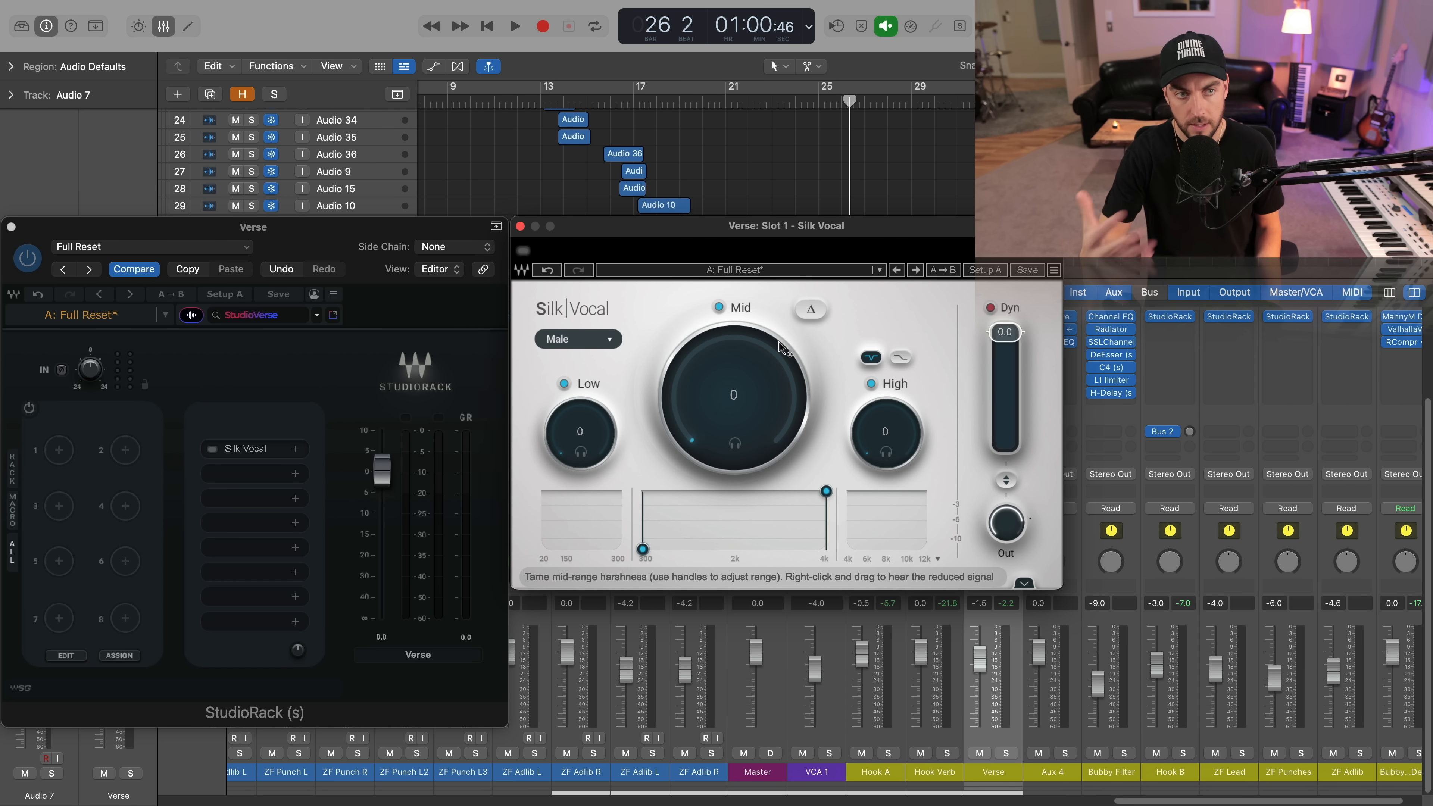
Audition the Verse bus in solo with Silk Vocal bypassed, and end the solo playback.
{"action": "left_click", "coordinate": [1005, 753]}
{"action": "key", "text": "space"}
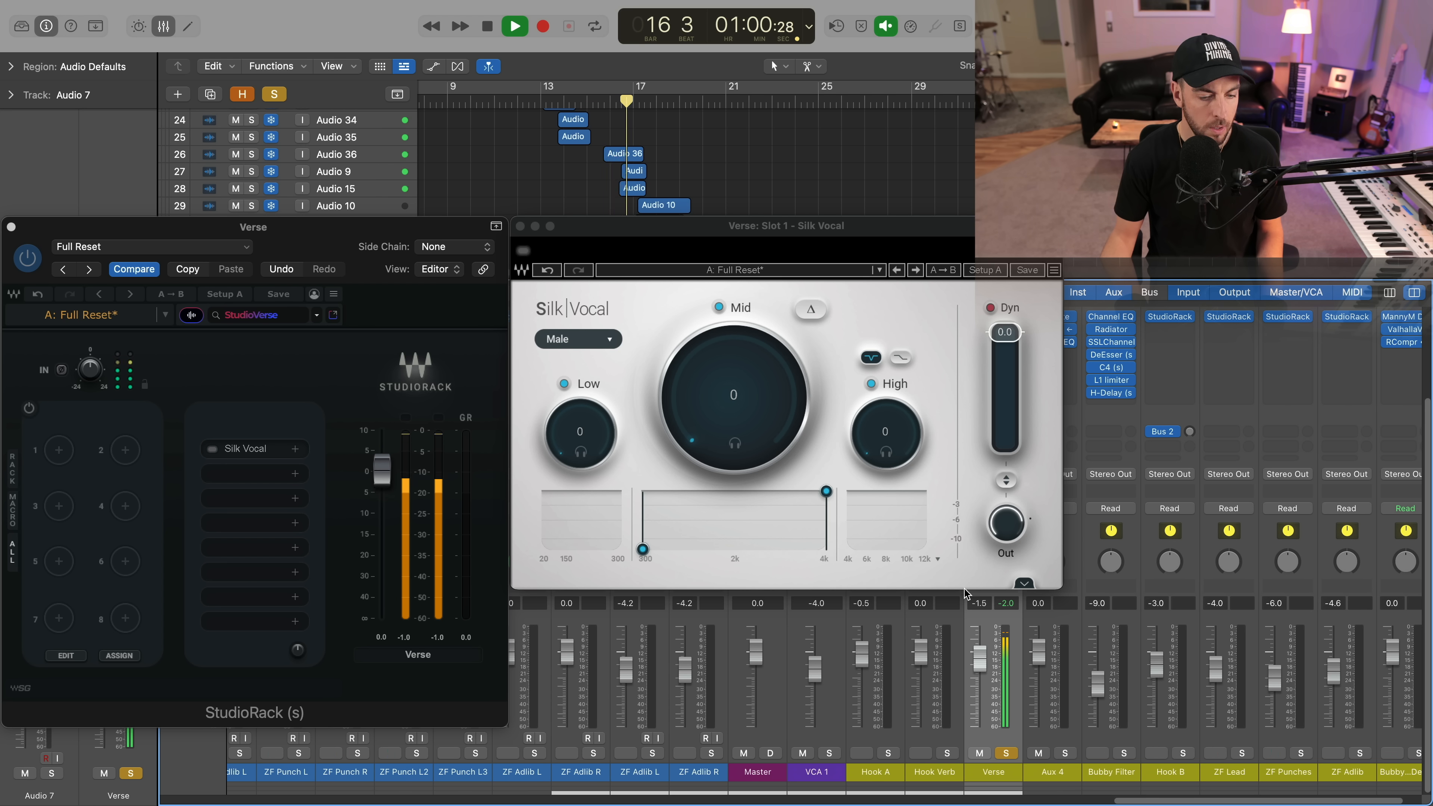
{"action": "left_click", "coordinate": [1006, 753]}
{"action": "key", "text": "space"}
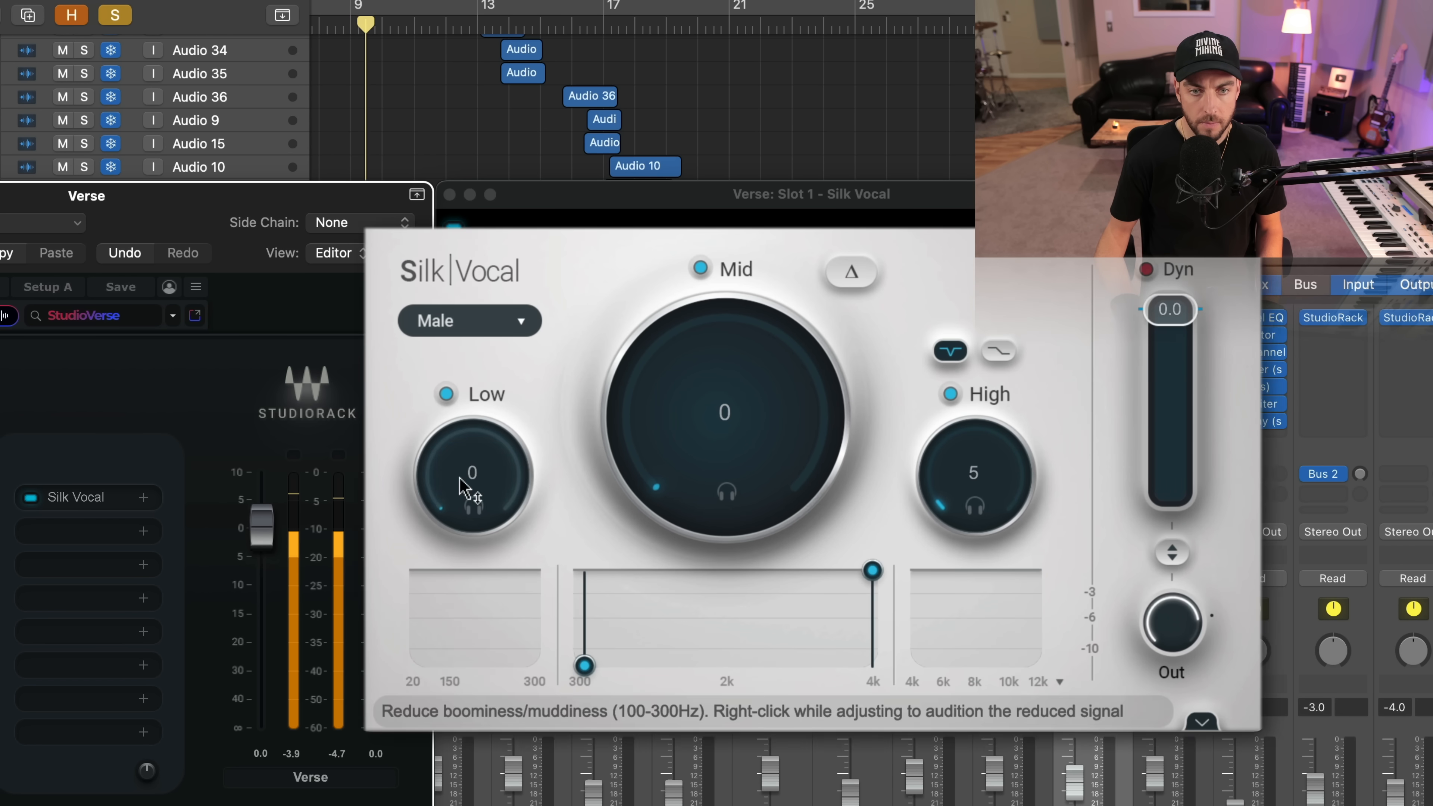
Set the Low reduction to 28 and the Mid reduction to 29 in Silk Vocal during playback.
{"action": "scroll", "coordinate": [549, 484], "scroll_direction": "up", "scroll_amount": 13}
{"action": "scroll", "coordinate": [473, 494], "scroll_direction": "up", "scroll_amount": 6}
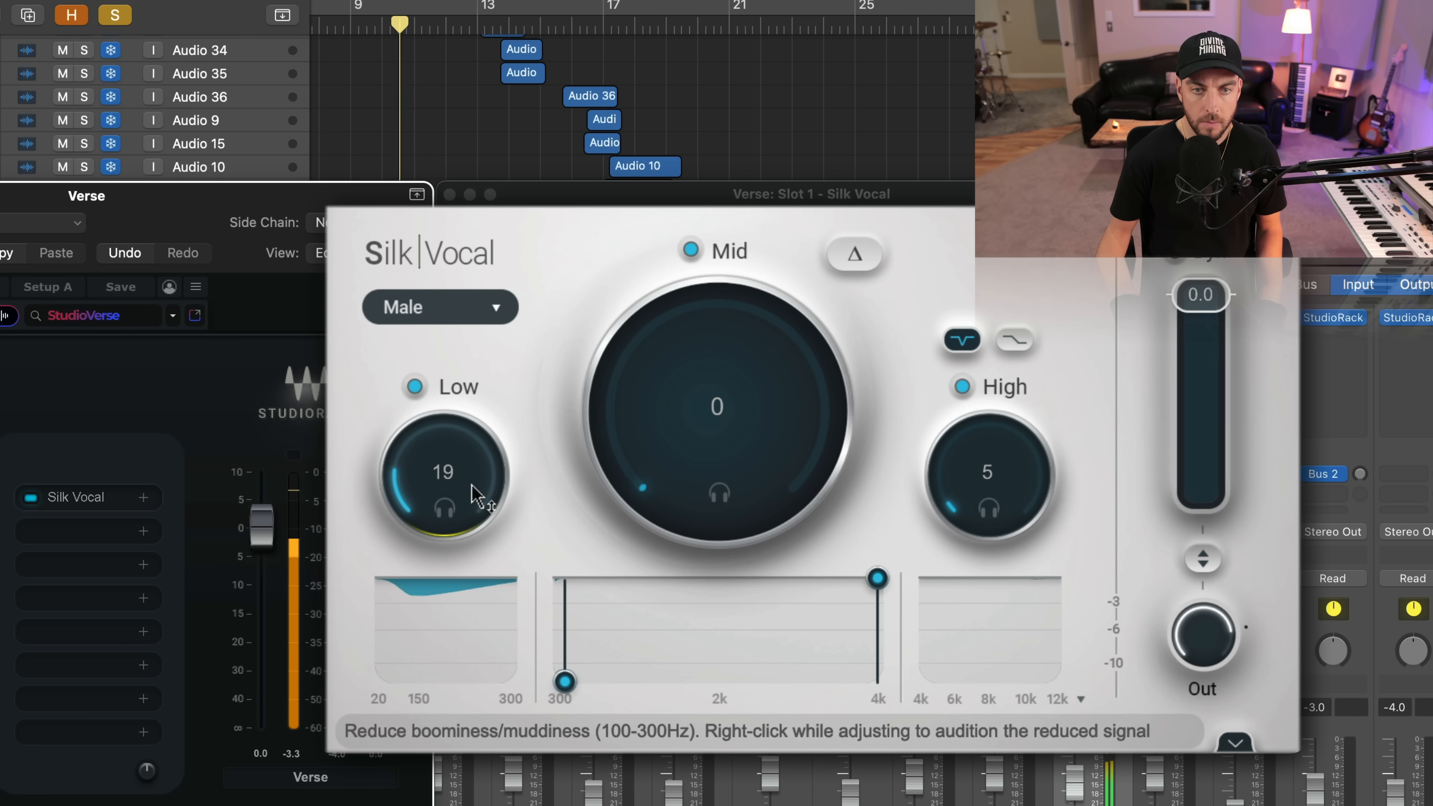
{"action": "scroll", "coordinate": [473, 494], "scroll_direction": "up", "scroll_amount": 3}
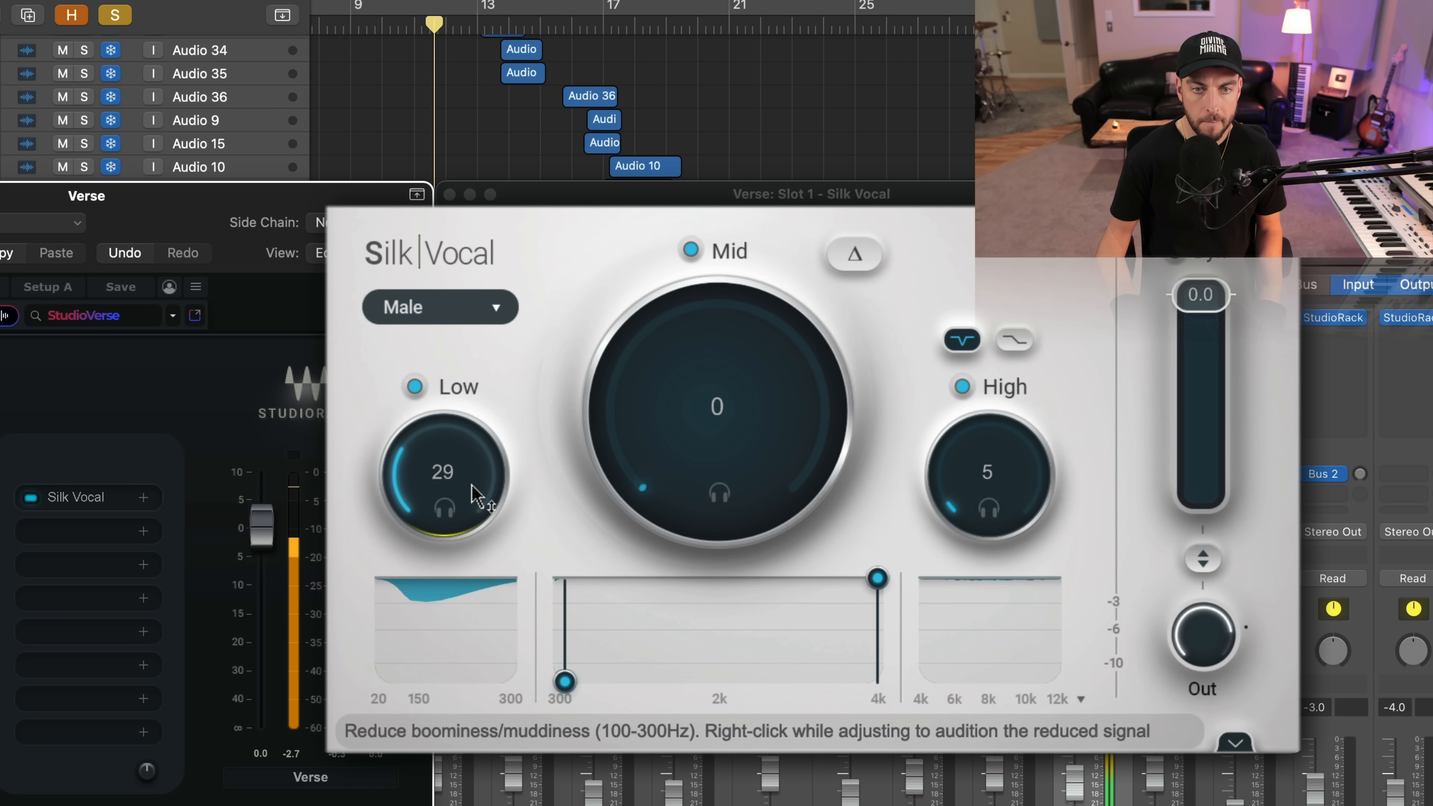
{"action": "scroll", "coordinate": [477, 485], "scroll_direction": "down", "scroll_amount": 2}
{"action": "scroll", "coordinate": [753, 475], "scroll_direction": "up", "scroll_amount": 13}
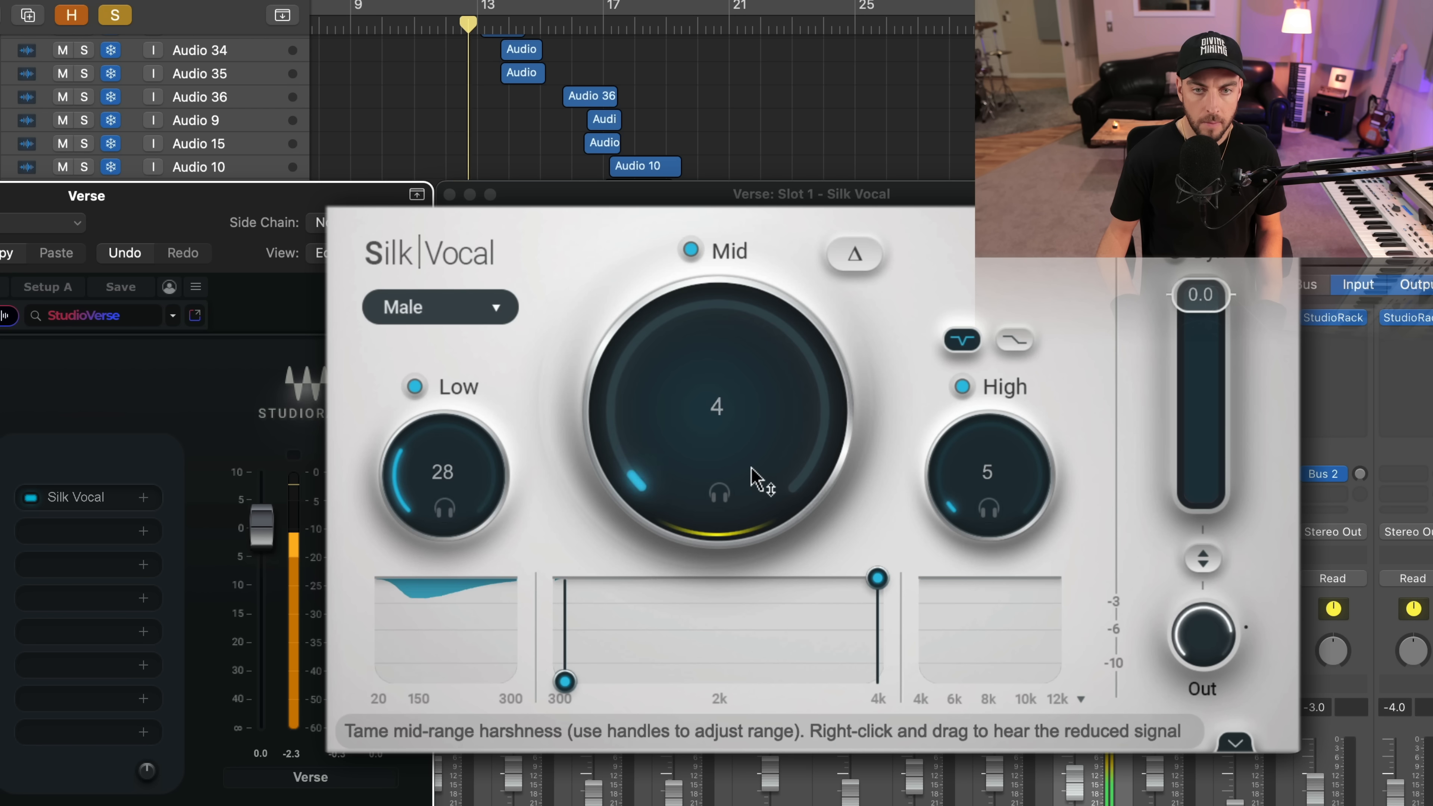
{"action": "scroll", "coordinate": [753, 477], "scroll_direction": "up", "scroll_amount": 16}
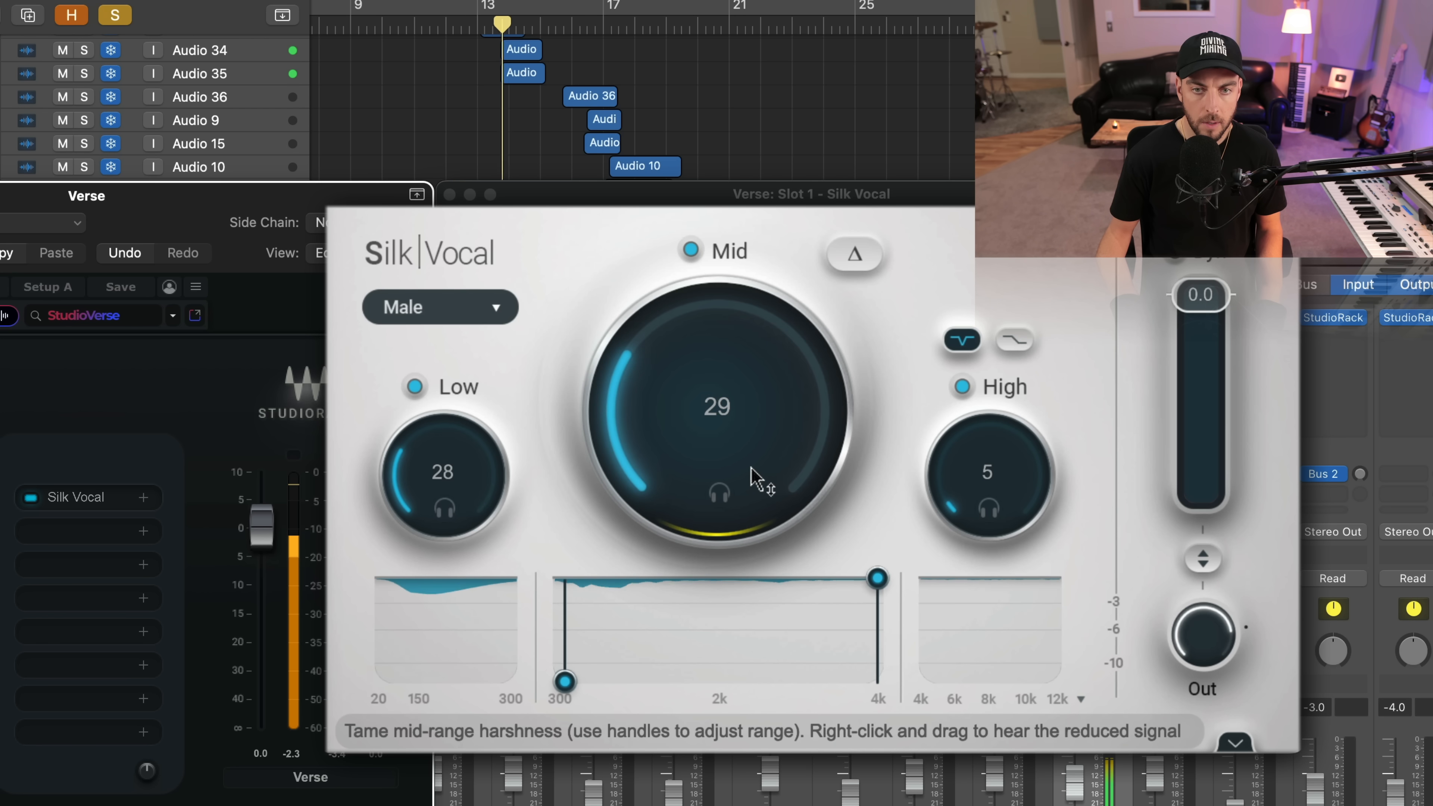
Set the High reduction in Silk Vocal to 70.
{"action": "scroll", "coordinate": [982, 486], "scroll_direction": "up", "scroll_amount": 20}
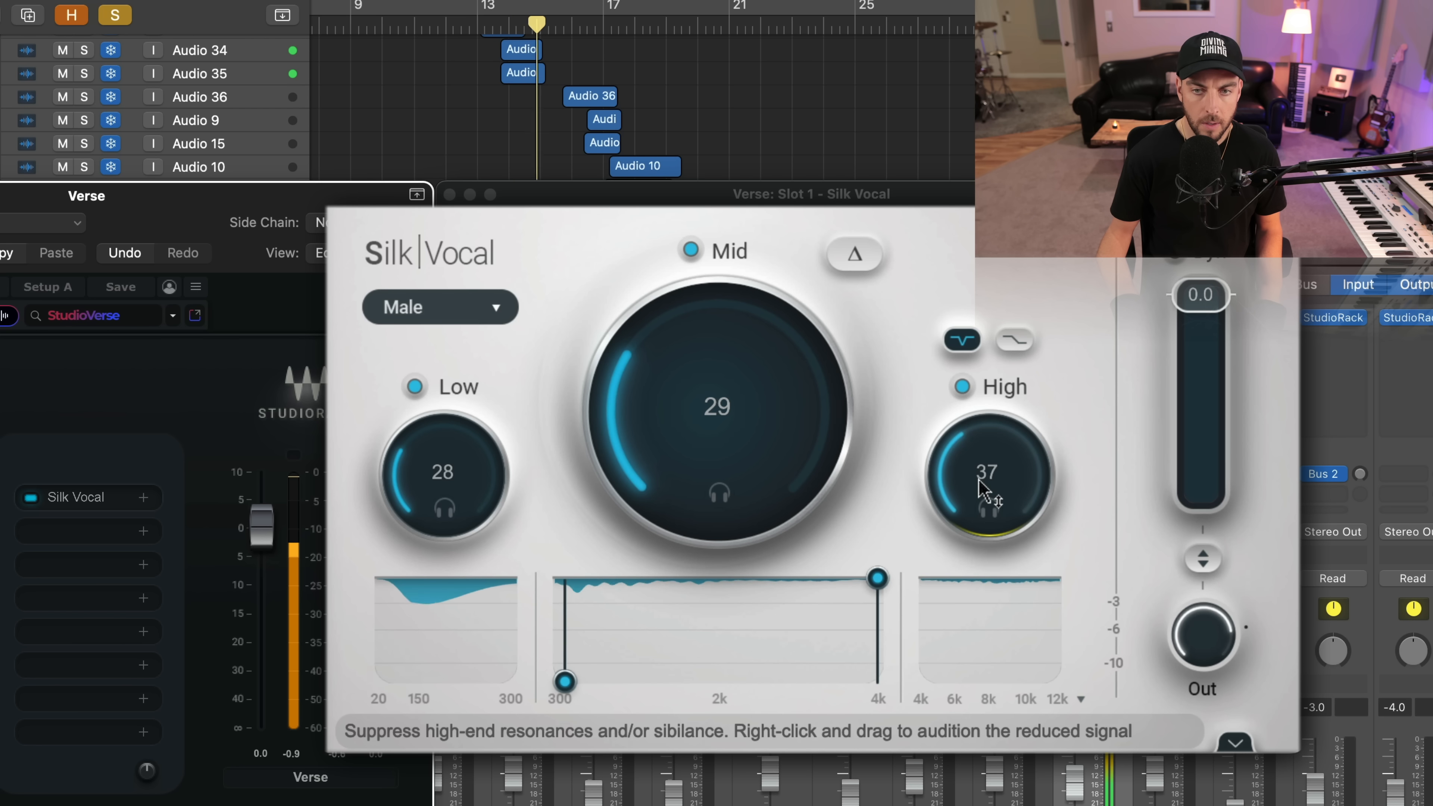
{"action": "scroll", "coordinate": [982, 480], "scroll_direction": "up", "scroll_amount": 7}
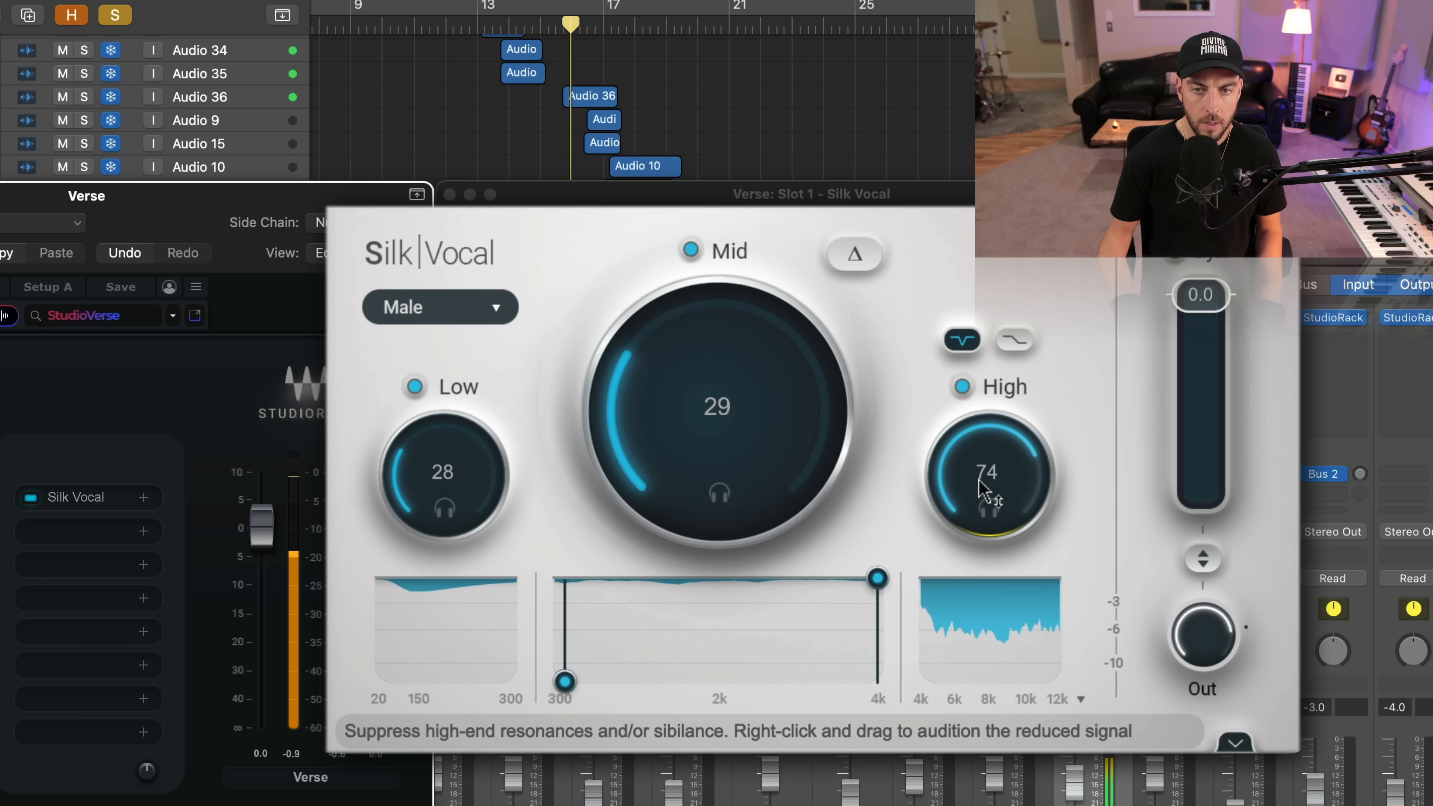
{"action": "scroll", "coordinate": [995, 473], "scroll_direction": "down", "scroll_amount": 1}
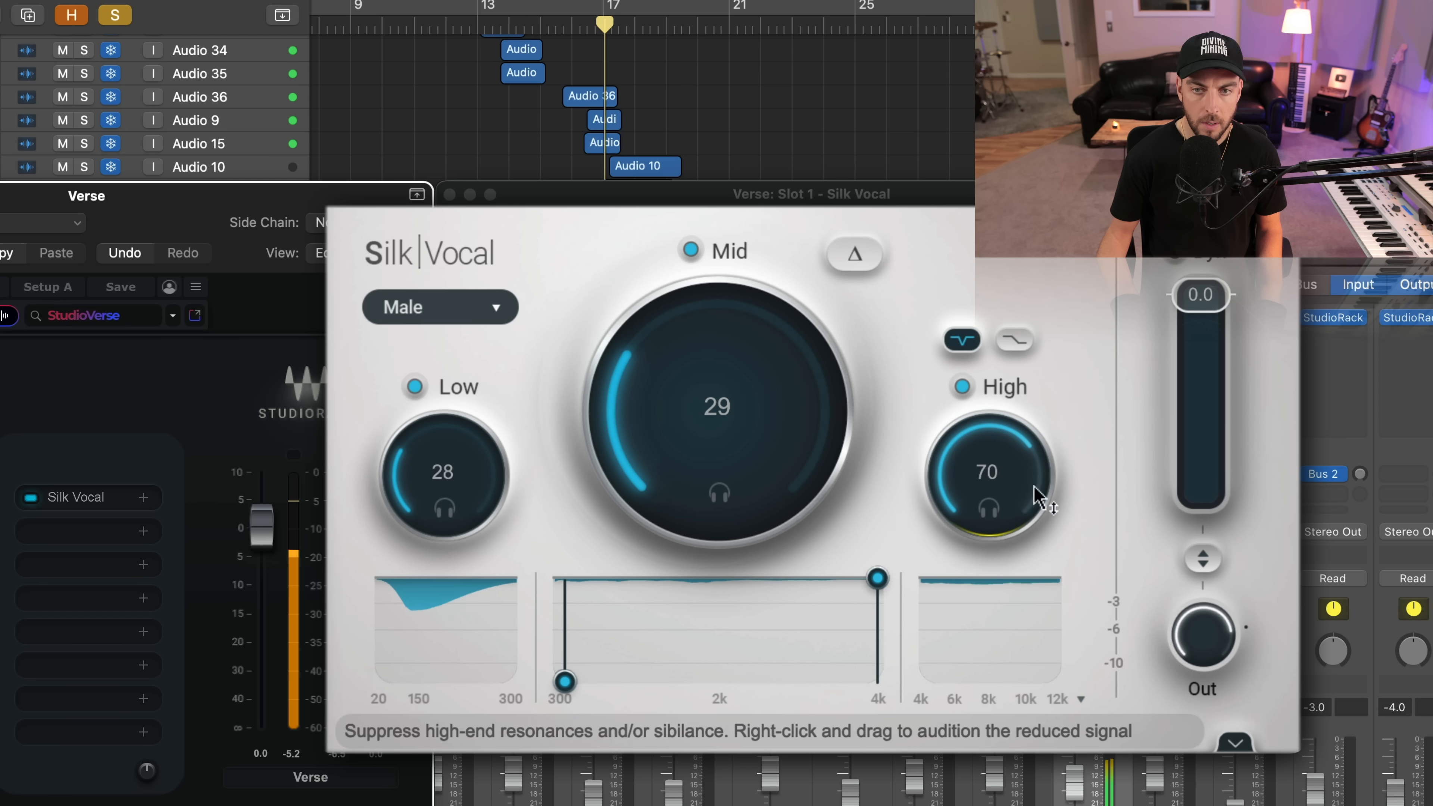
Lower the Dyn compression fader in Silk Vocal to -5.5.
{"action": "scroll", "coordinate": [1208, 299], "scroll_direction": "down", "scroll_amount": 3}
{"action": "scroll", "coordinate": [1208, 310], "scroll_direction": "down", "scroll_amount": 4}
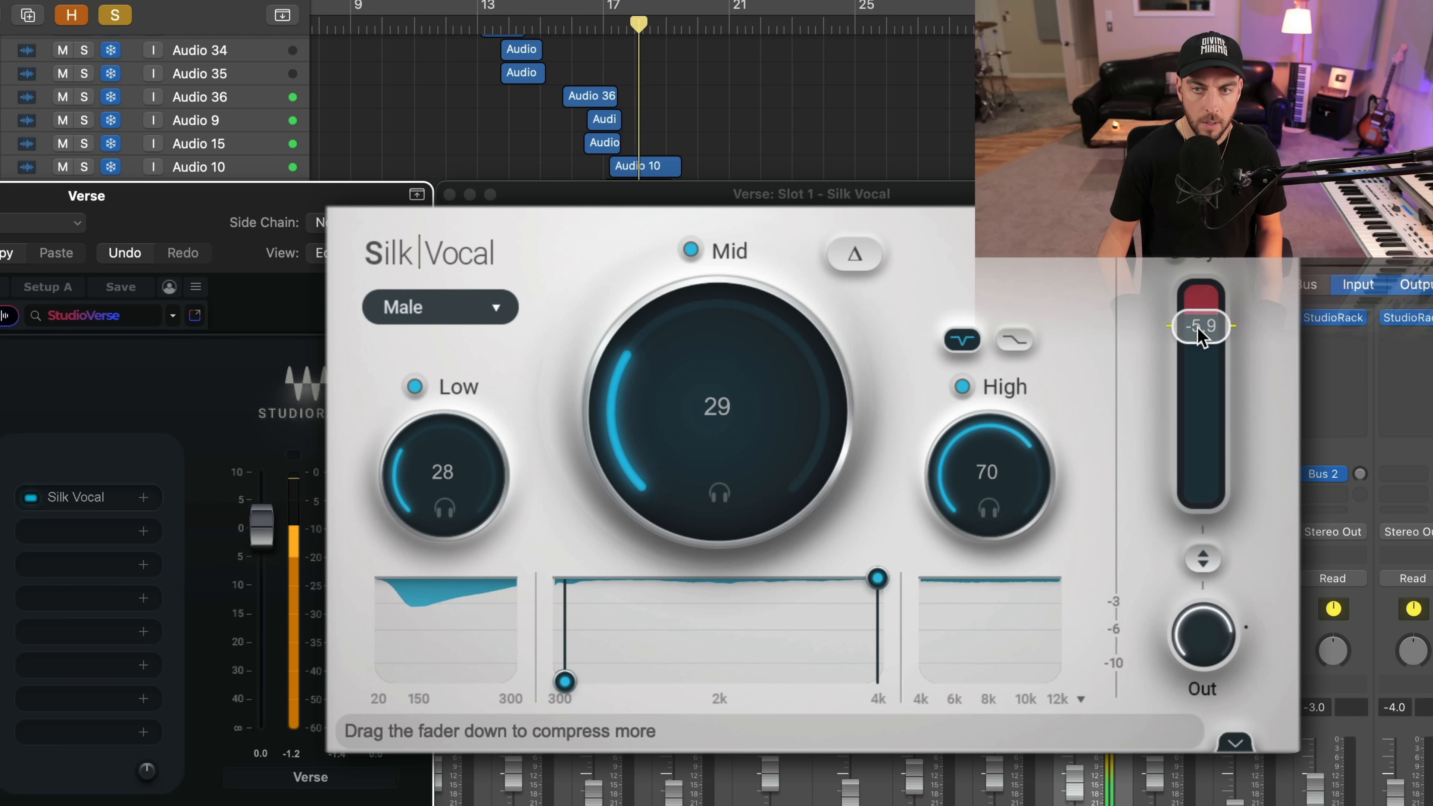
{"action": "scroll", "coordinate": [1200, 325], "scroll_direction": "up", "scroll_amount": 1}
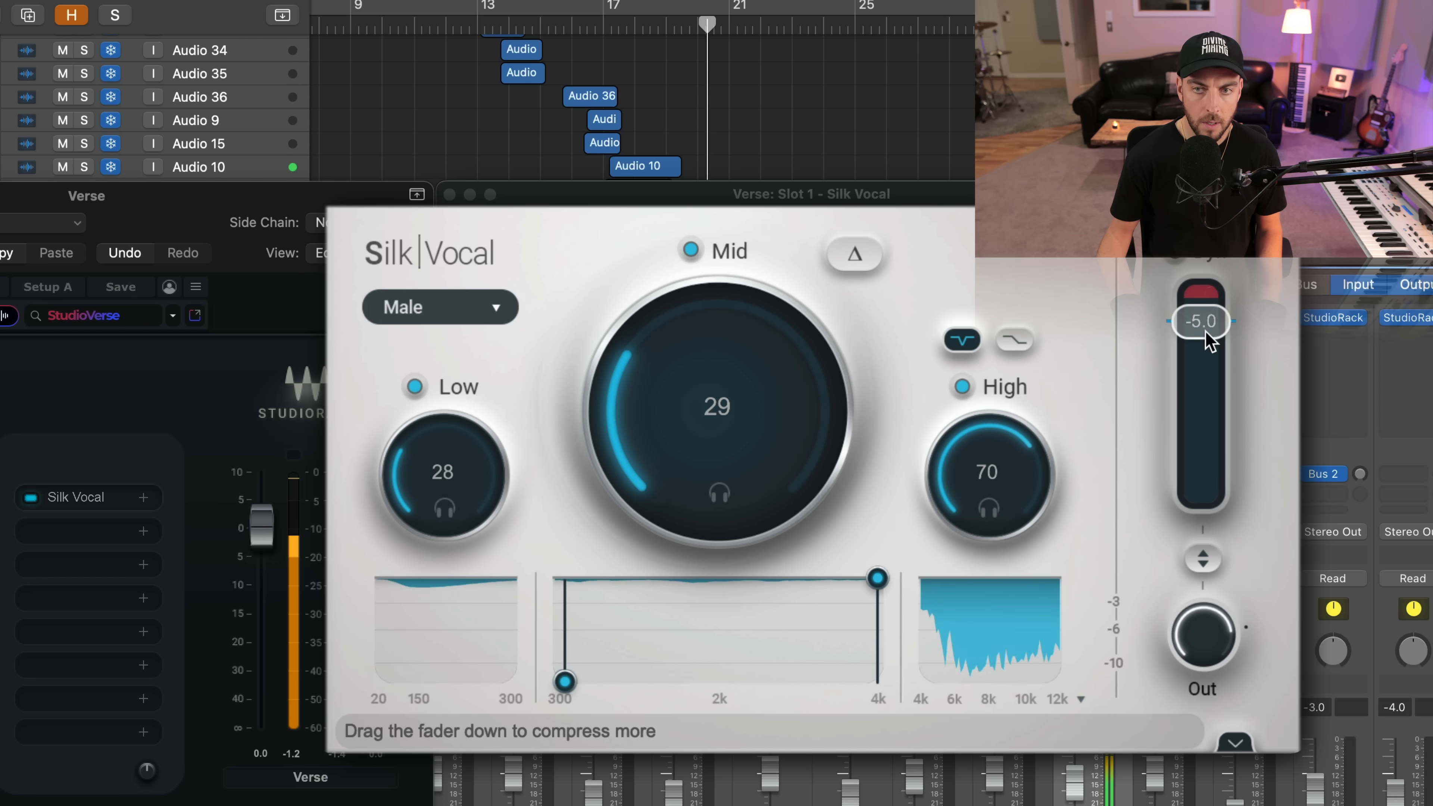
{"action": "scroll", "coordinate": [1206, 339], "scroll_direction": "up", "scroll_amount": 1}
{"action": "scroll", "coordinate": [1207, 340], "scroll_direction": "down", "scroll_amount": 2}
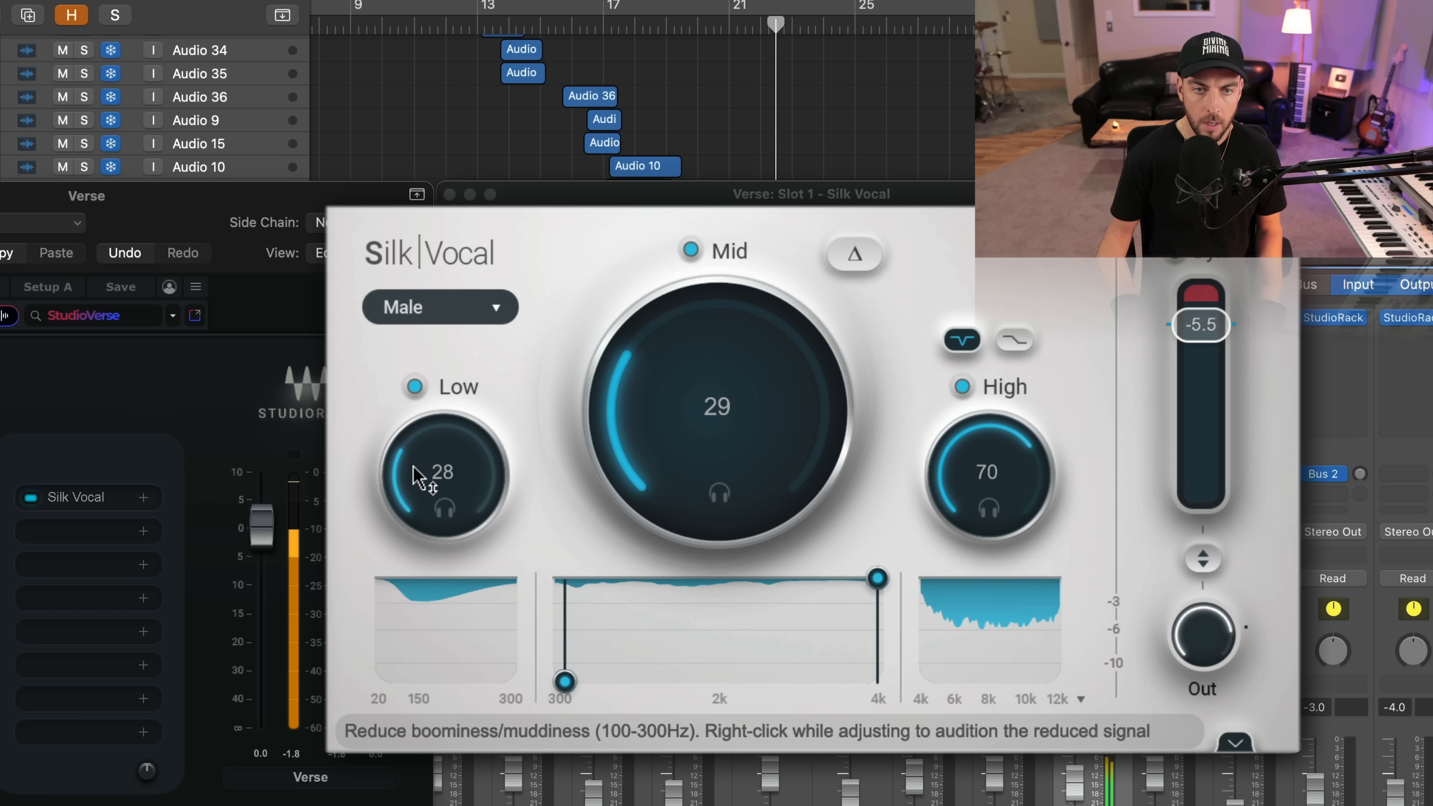
Fine-tune both the Low and the Mid reduction in Silk Vocal to 36 while the full mix plays.
{"action": "scroll", "coordinate": [420, 477], "scroll_direction": "up", "scroll_amount": 4}
{"action": "scroll", "coordinate": [781, 448], "scroll_direction": "up", "scroll_amount": 3}
{"action": "scroll", "coordinate": [783, 449], "scroll_direction": "up", "scroll_amount": 6}
{"action": "scroll", "coordinate": [768, 451], "scroll_direction": "down", "scroll_amount": 2}
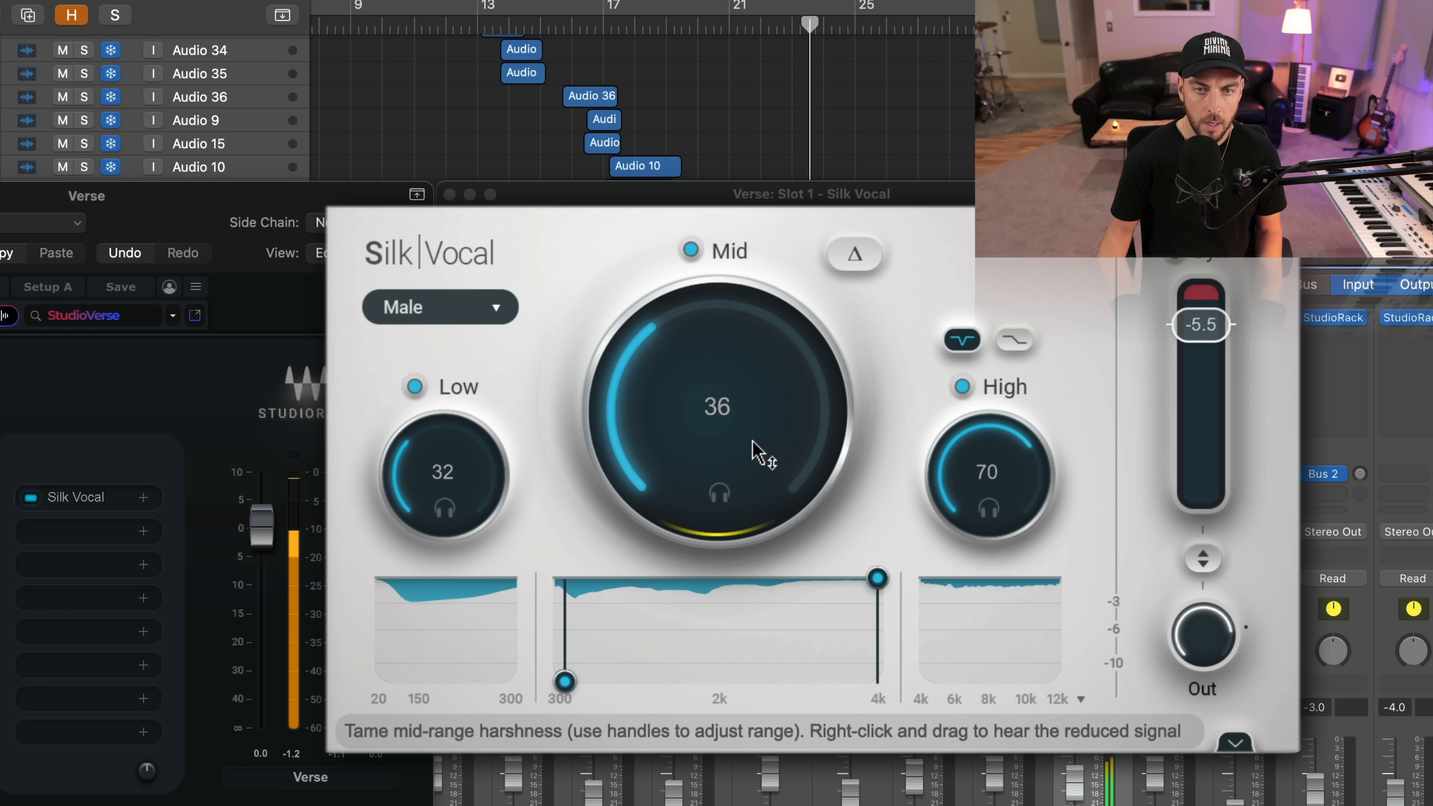
{"action": "scroll", "coordinate": [446, 486], "scroll_direction": "up", "scroll_amount": 3}
{"action": "scroll", "coordinate": [446, 485], "scroll_direction": "up", "scroll_amount": 1}
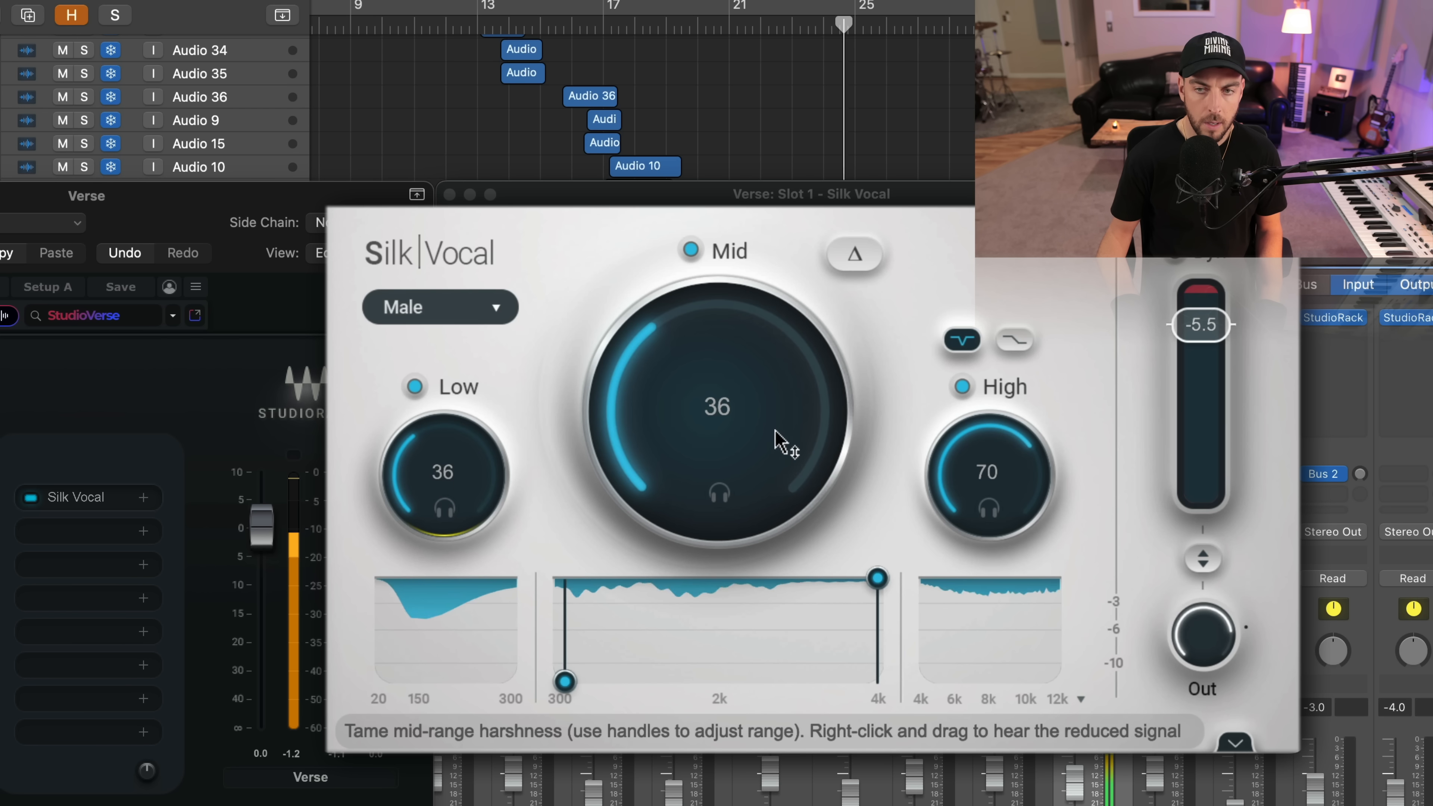
Restart playback and compare the mix with Silk Vocal bypassed and enabled in the rack.
{"action": "key", "text": "space"}
{"action": "key", "text": "space"}
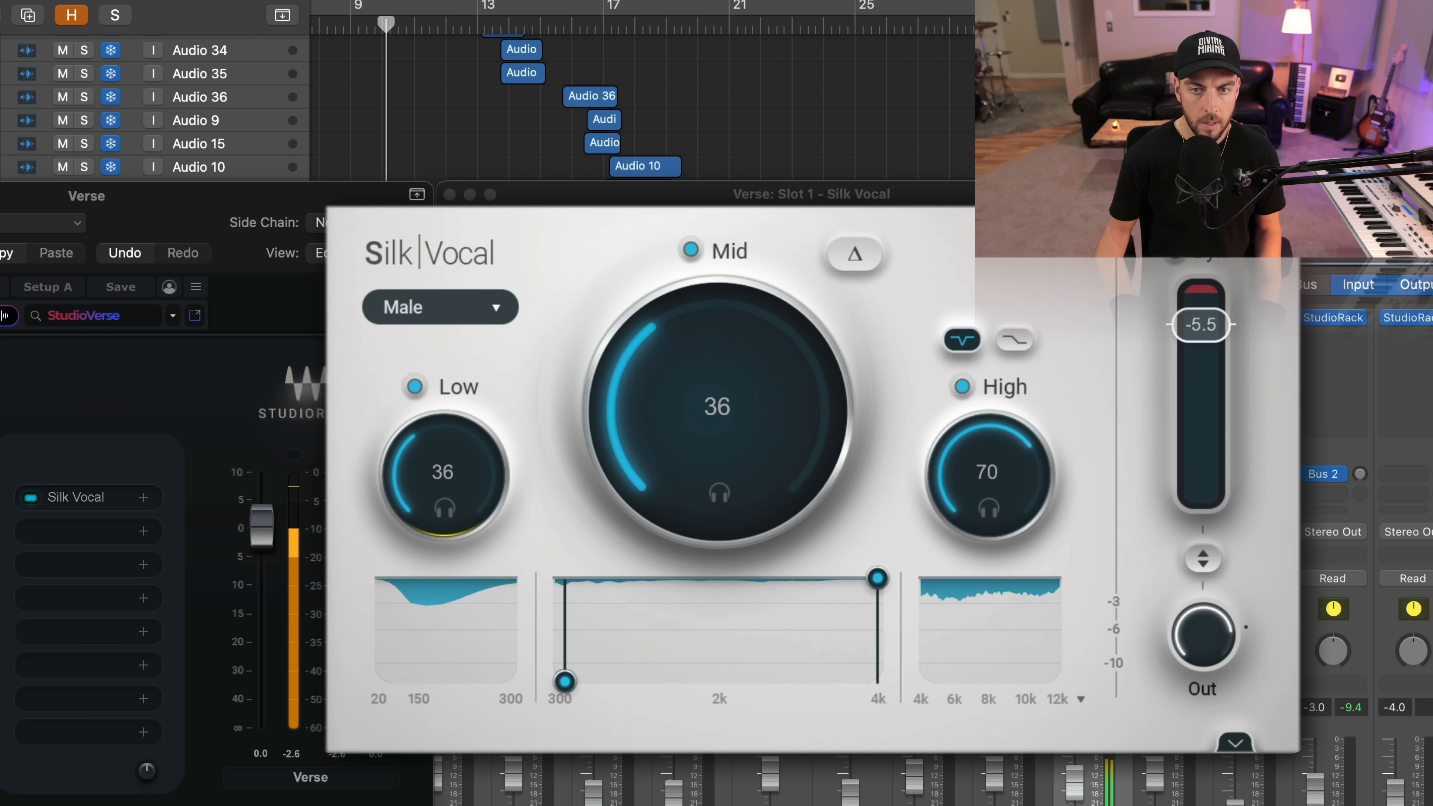
{"action": "left_click", "coordinate": [31, 497]}
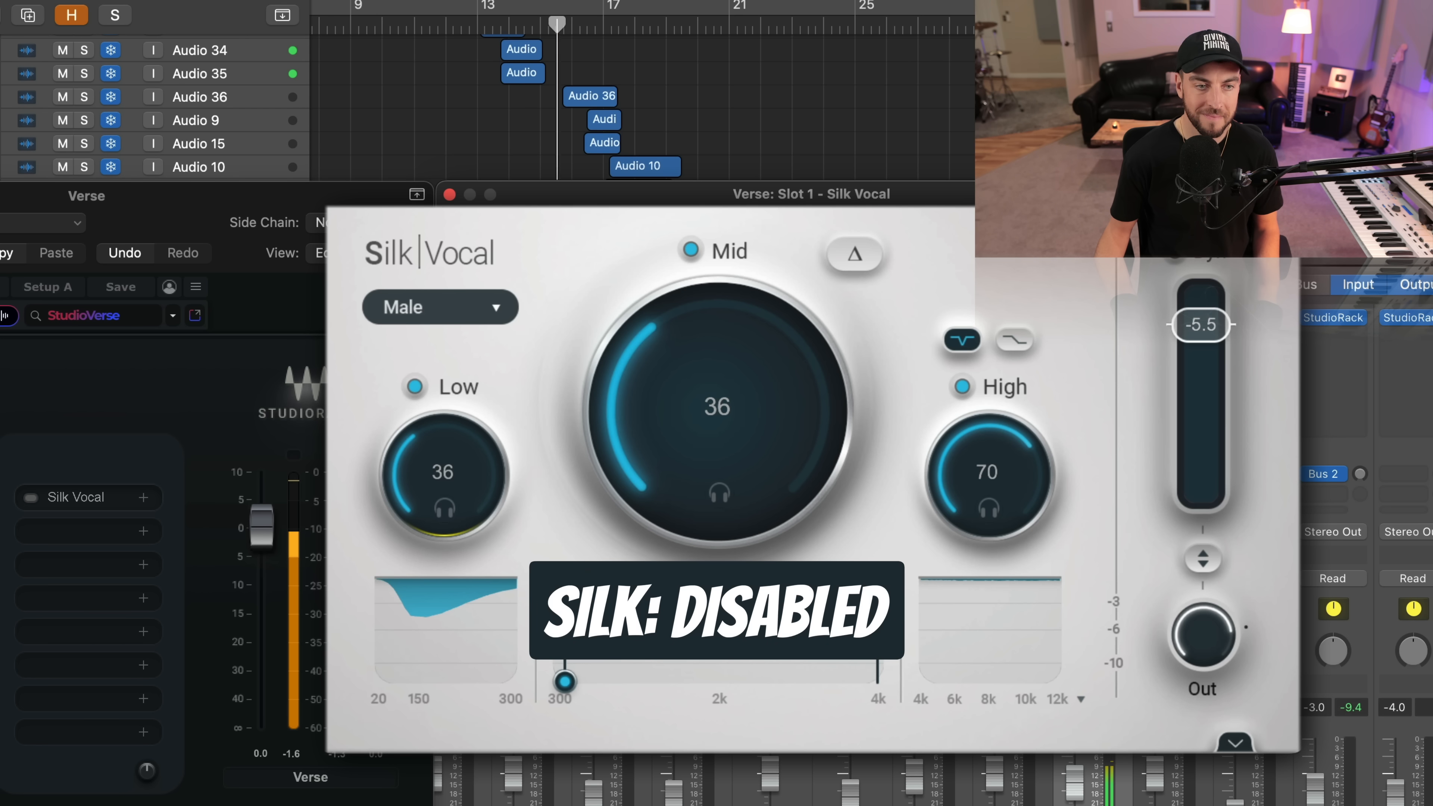
{"action": "left_click", "coordinate": [30, 498]}
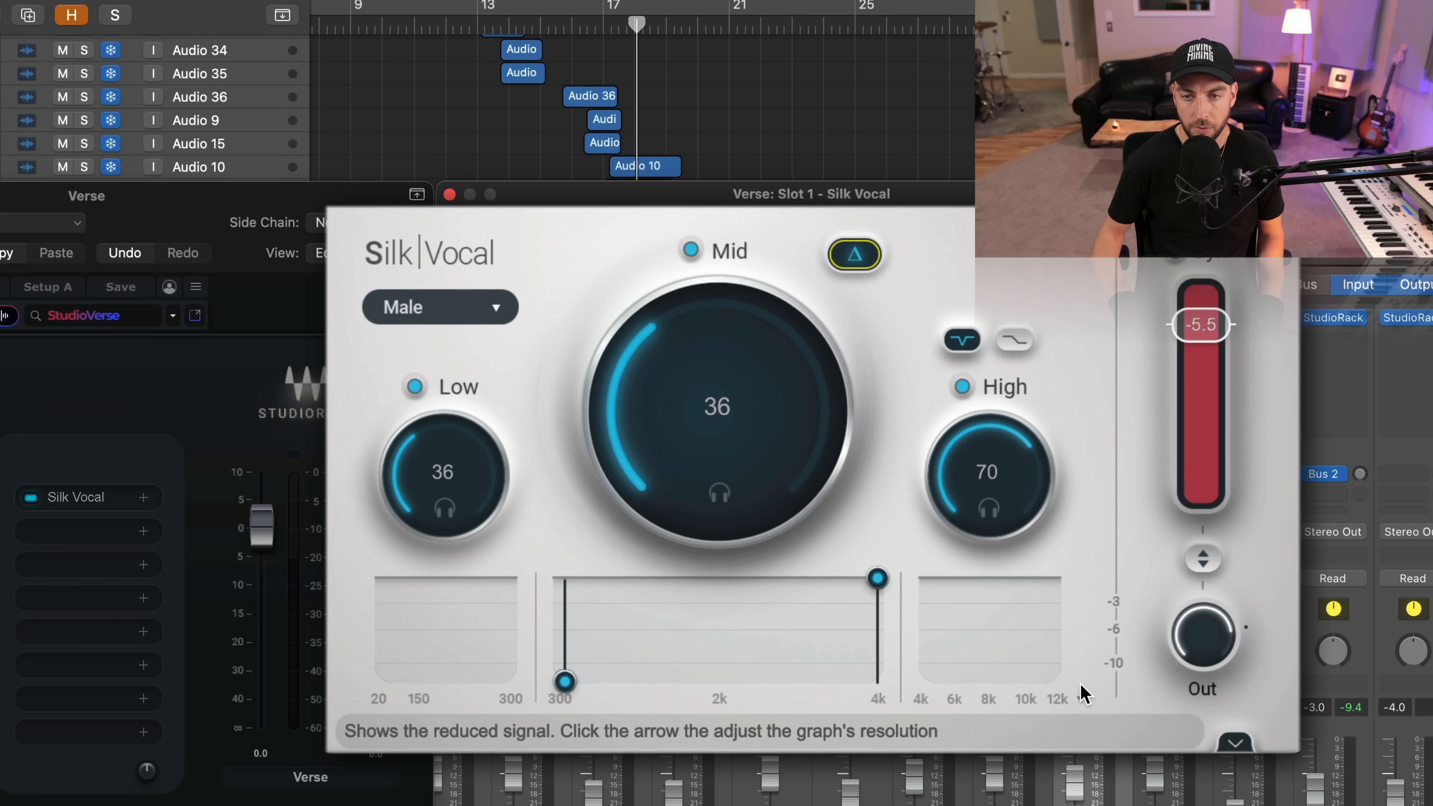
Solo the Verse bus, listen to only the signal Silk Vocal removes, and switch delta monitoring off.
{"action": "left_click", "coordinate": [1241, 805]}
{"action": "key", "text": "space"}
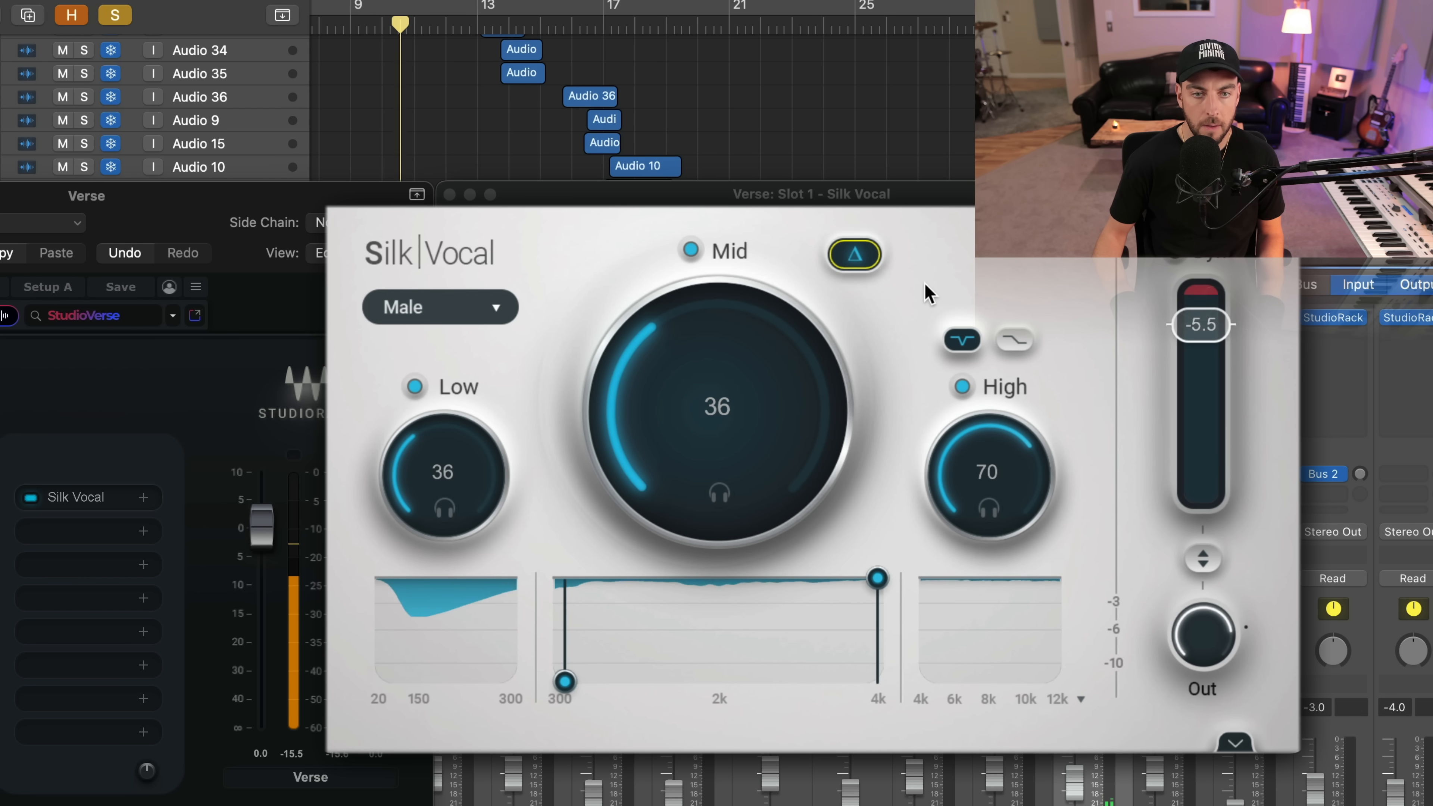
{"action": "left_click", "coordinate": [868, 257]}
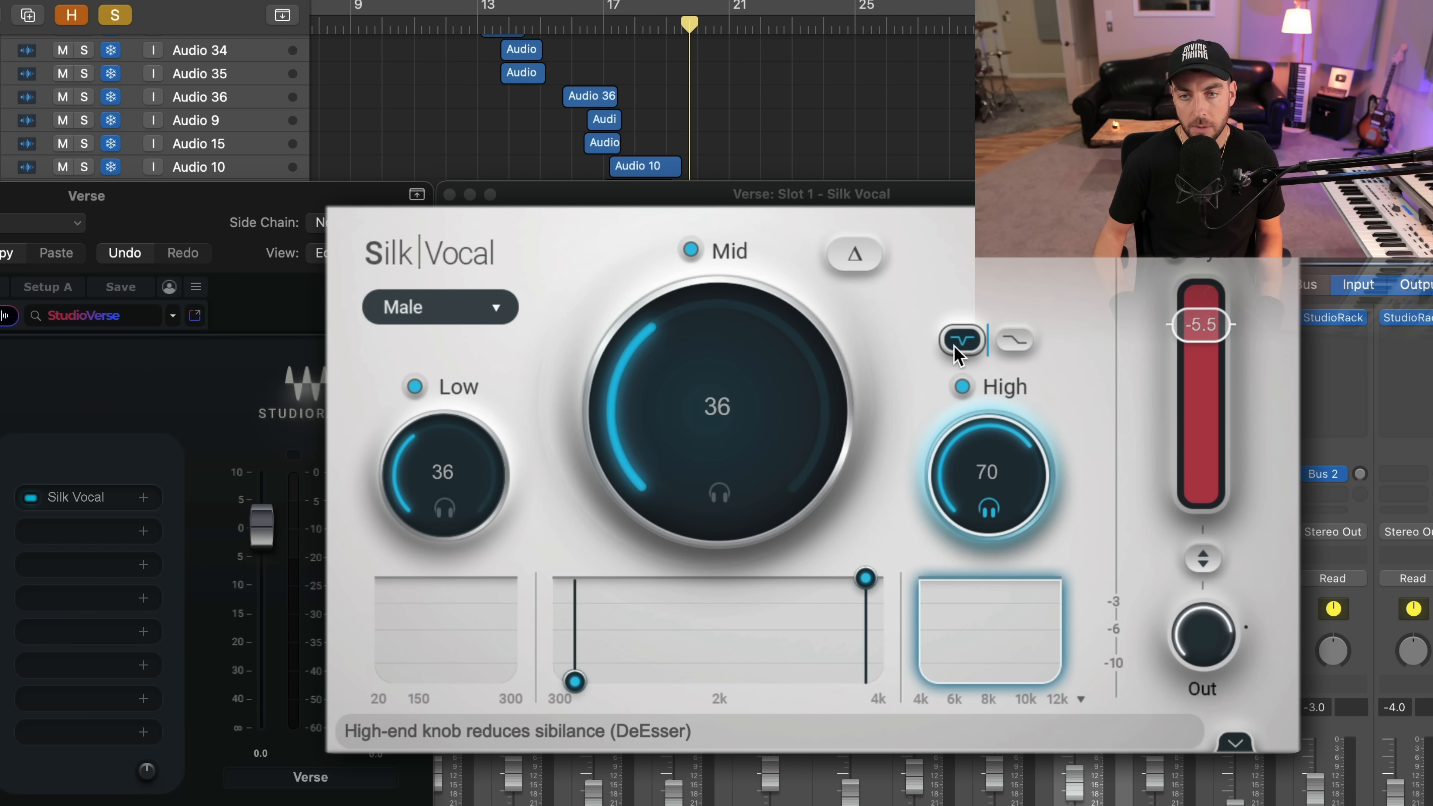
Try the High band's treble mode for processing above 4 kHz and return it to the de-esser mode.
{"action": "left_click", "coordinate": [1013, 340]}
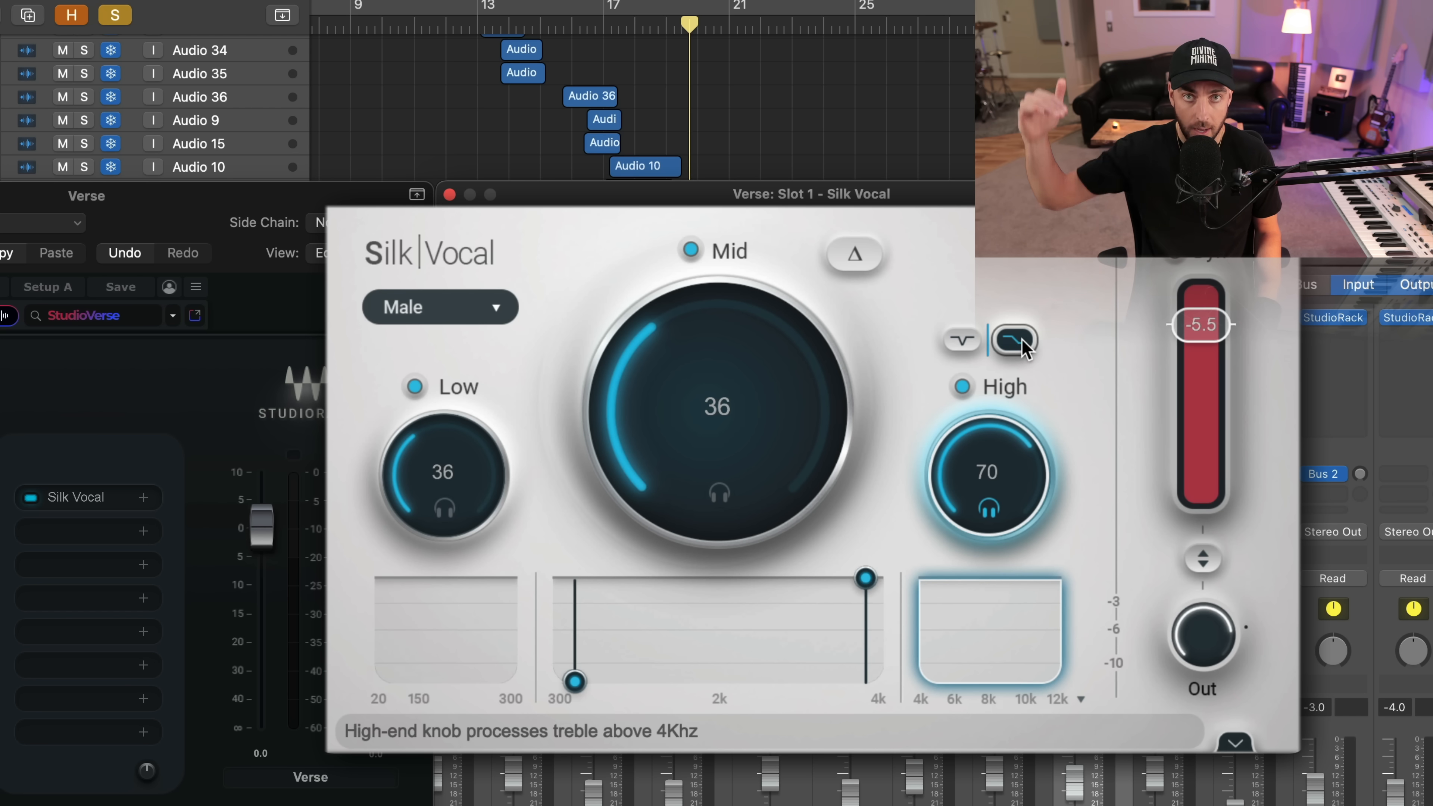
{"action": "left_click", "coordinate": [961, 340]}
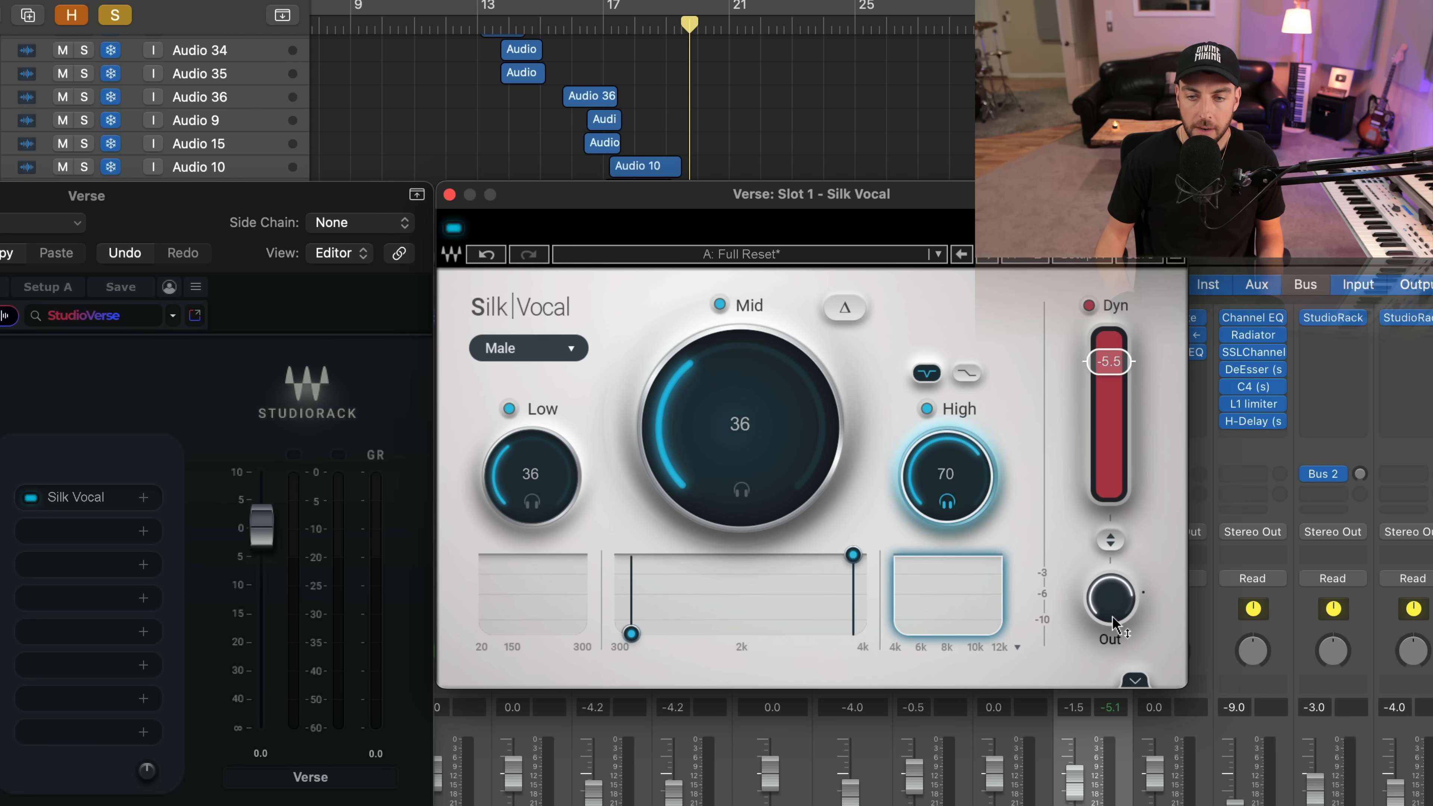
Expand Silk Vocal's advanced controls and explore the HPF, Speed and Precision settings, trying Precision at 51.6.
{"action": "left_click", "coordinate": [1133, 681]}
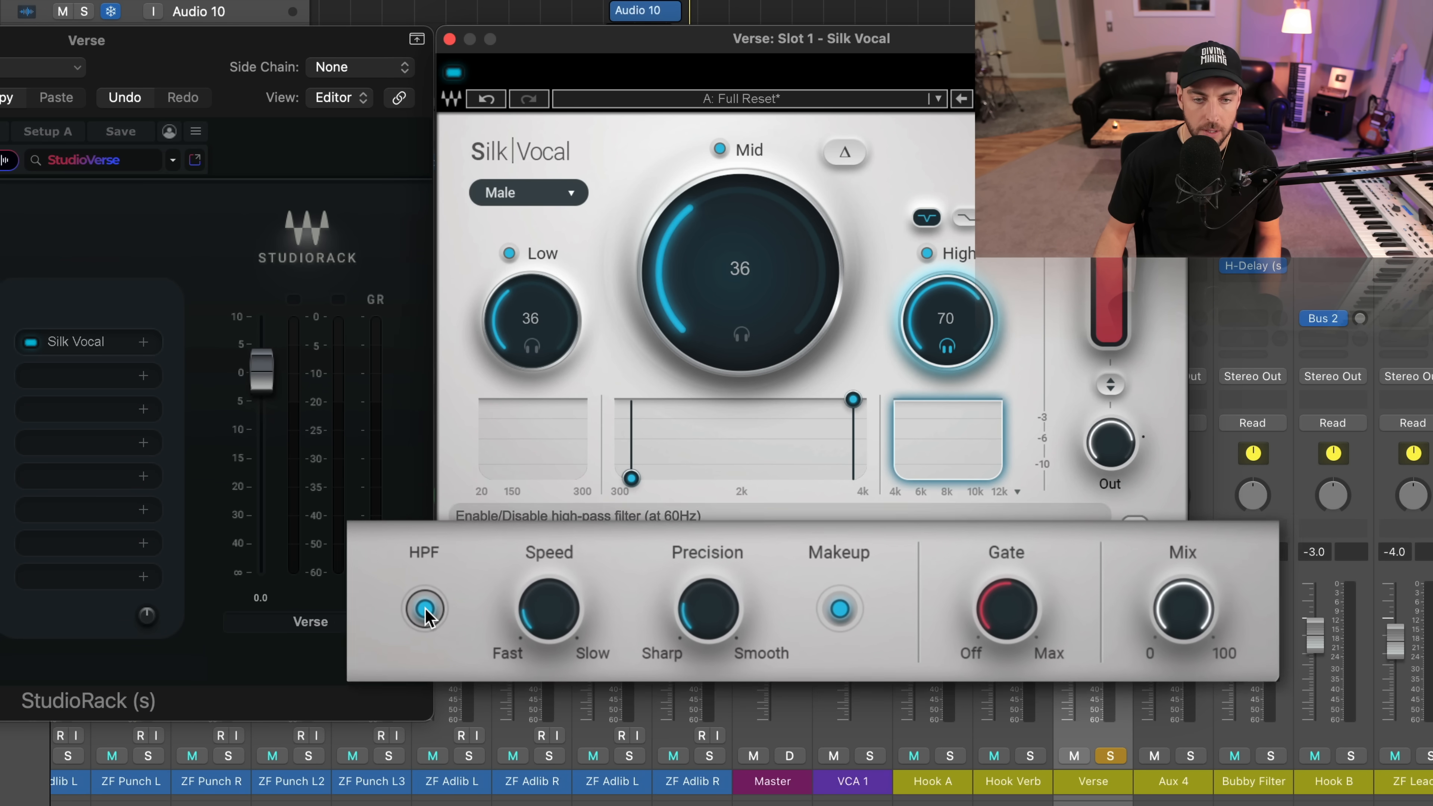
{"action": "left_click", "coordinate": [371, 611]}
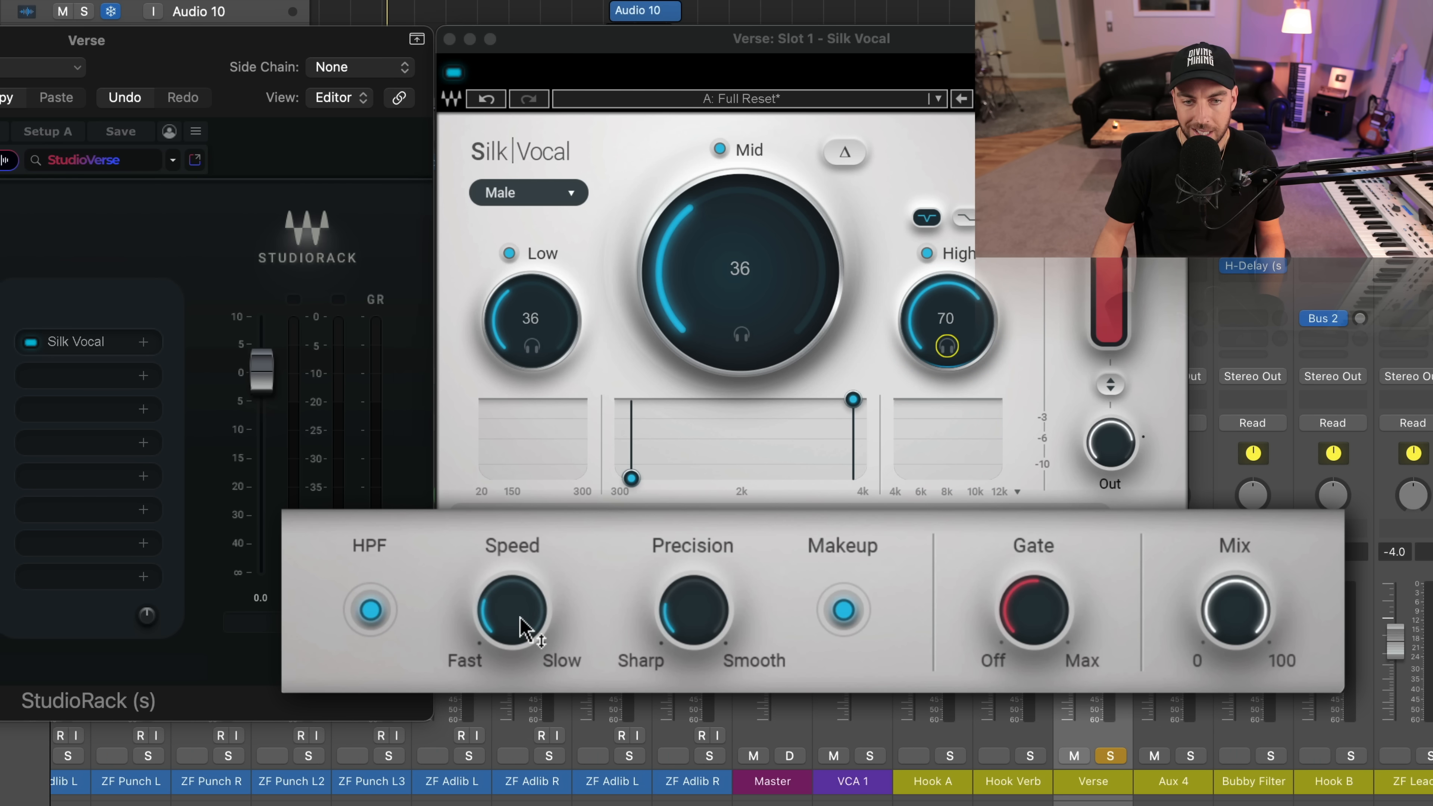
{"action": "scroll", "coordinate": [512, 618], "scroll_direction": "up", "scroll_amount": 3}
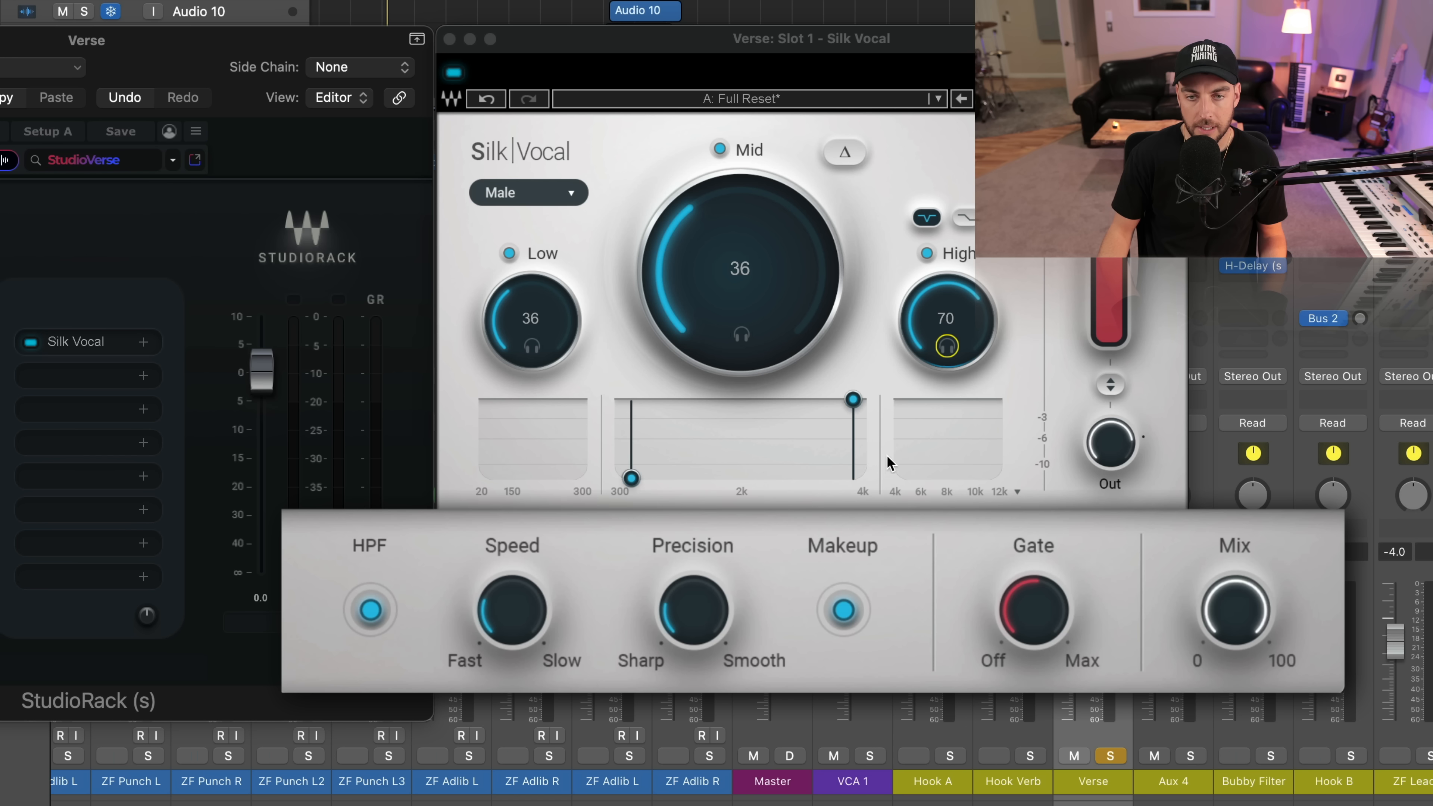
{"action": "left_click_drag", "start_coordinate": [726, 607], "coordinate": [701, 631]}
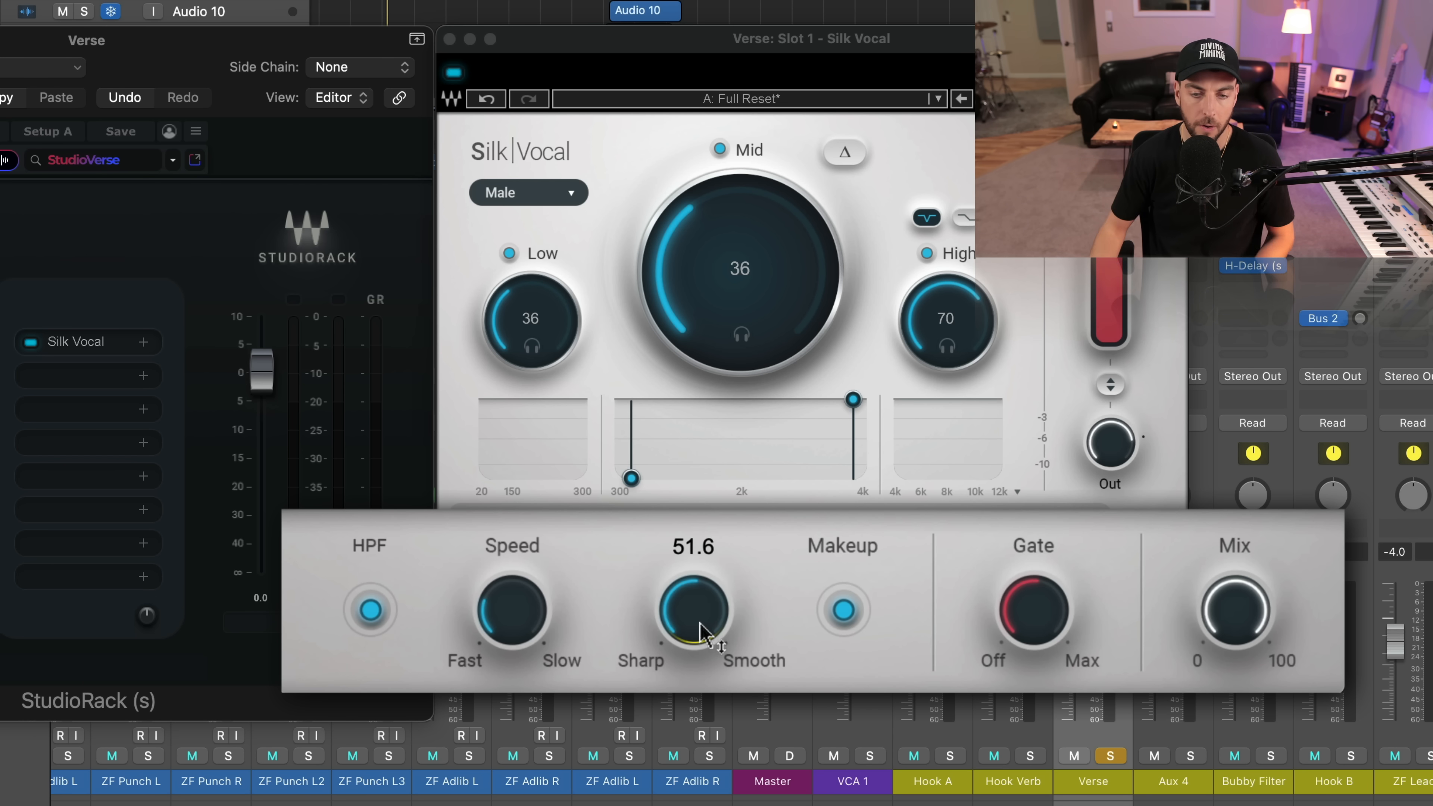
{"action": "scroll", "coordinate": [699, 630], "scroll_direction": "up", "scroll_amount": 3}
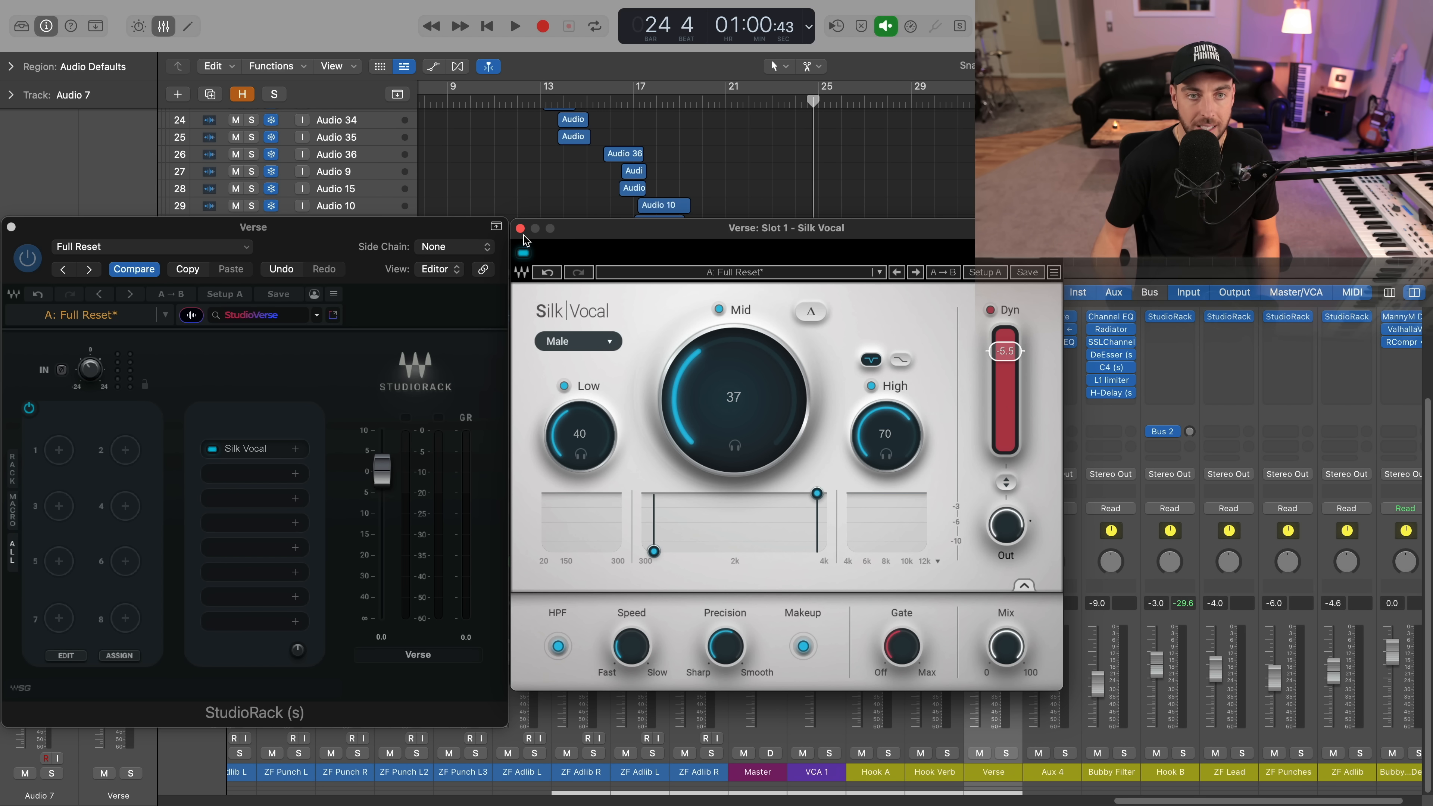
Close Silk Vocal, move it down to the rack's second slot and insert Magma Lil Tube in the first slot.
{"action": "left_click", "coordinate": [520, 228]}
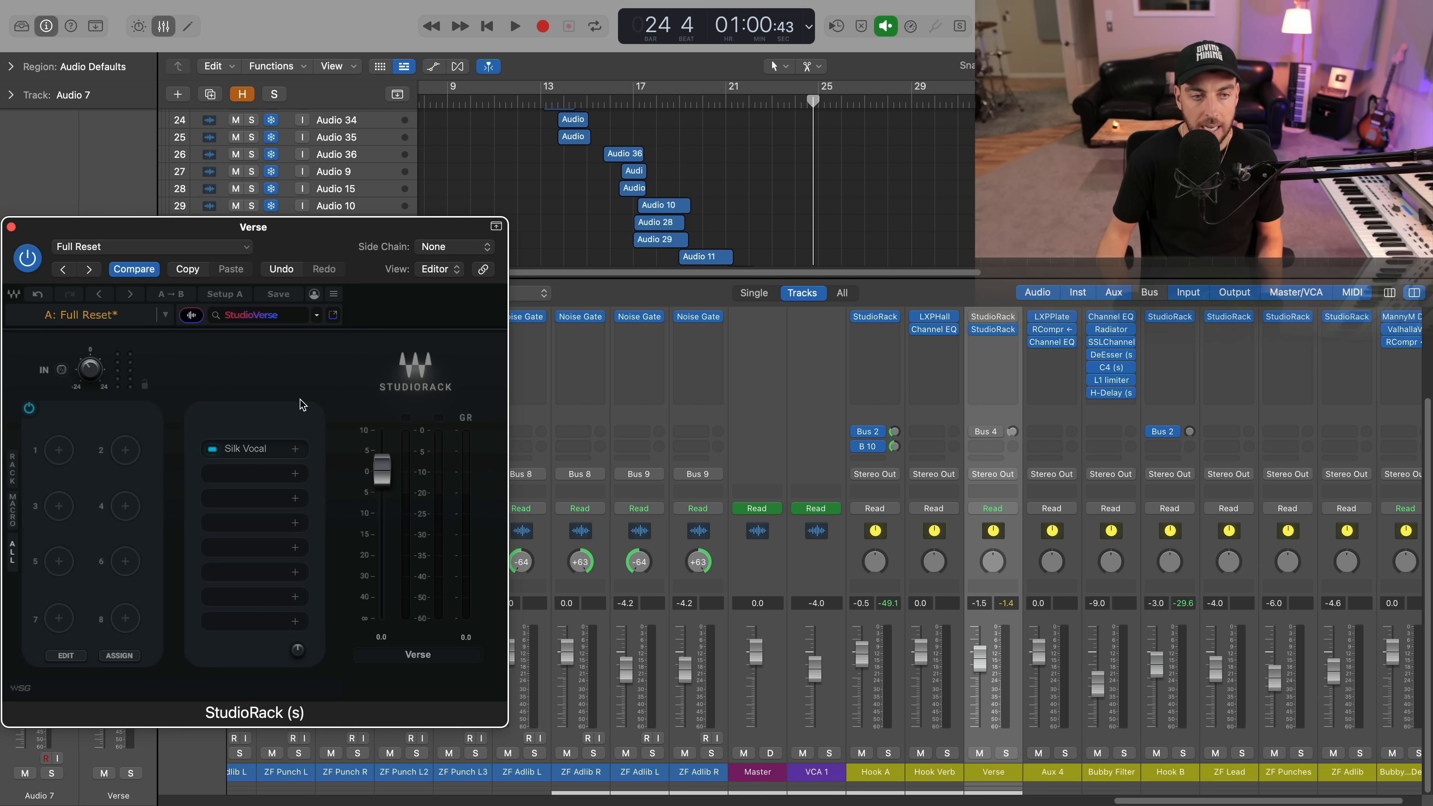
{"action": "left_click_drag", "start_coordinate": [275, 444], "coordinate": [277, 475]}
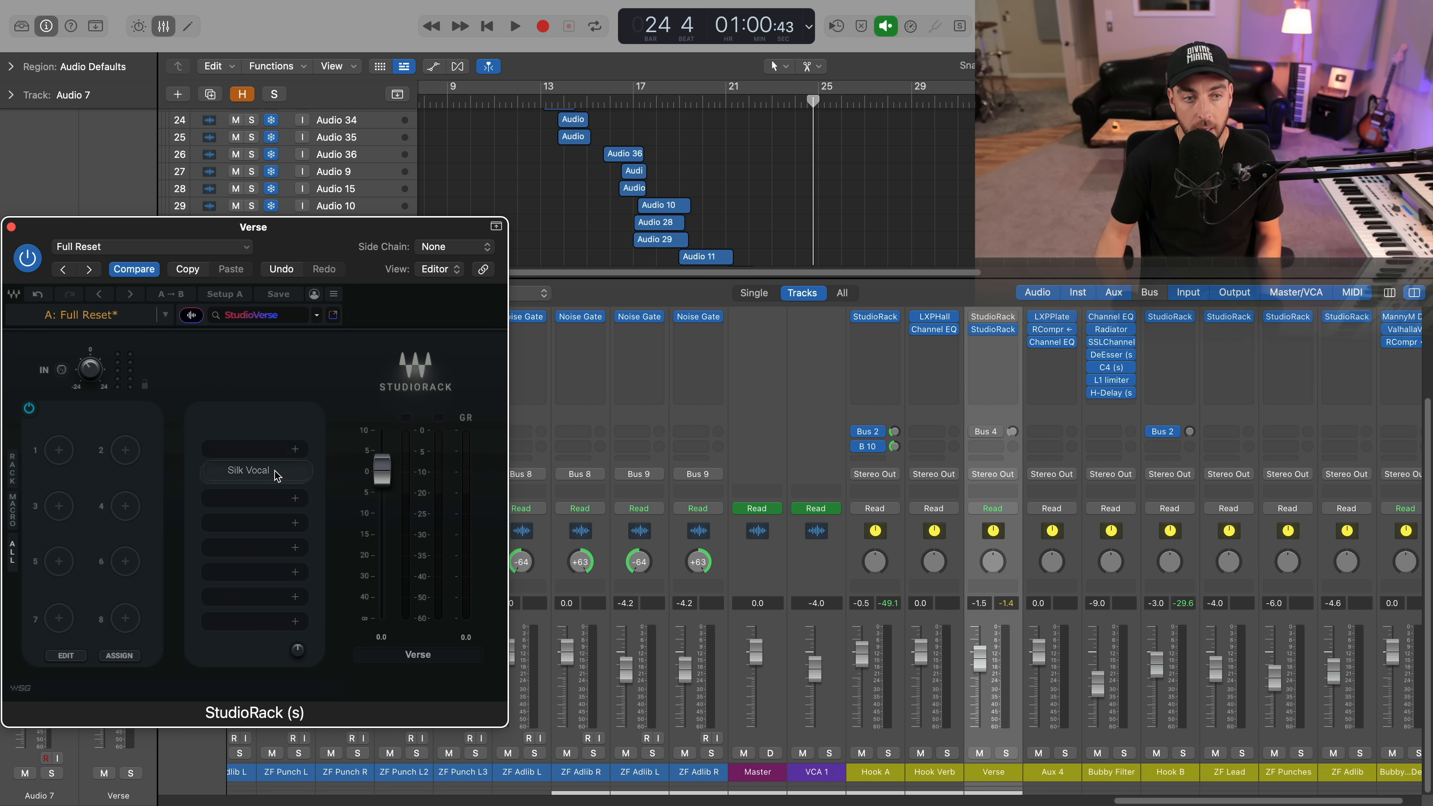
{"action": "left_click", "coordinate": [296, 450]}
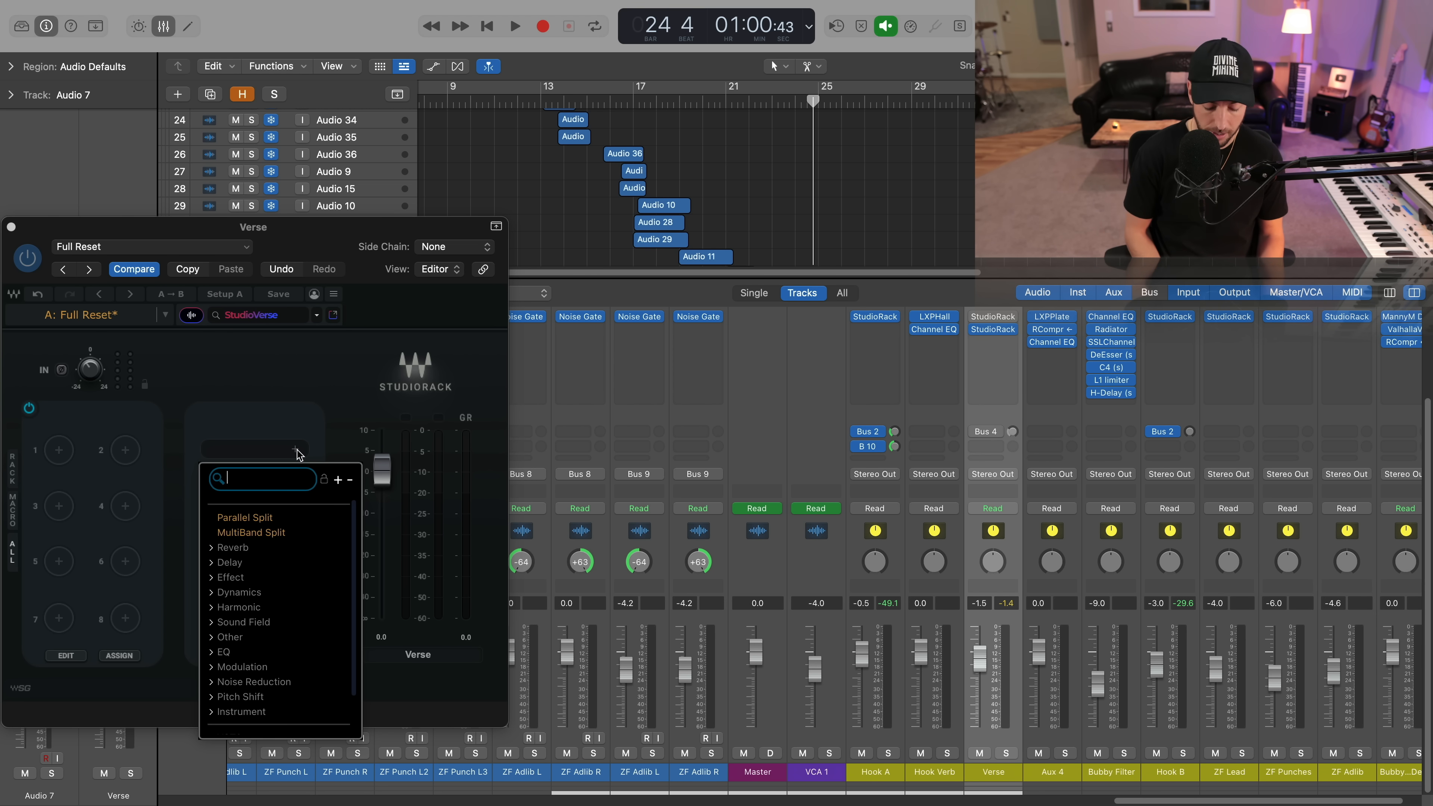
{"action": "type", "text": "lil"}
{"action": "left_click", "coordinate": [263, 521]}
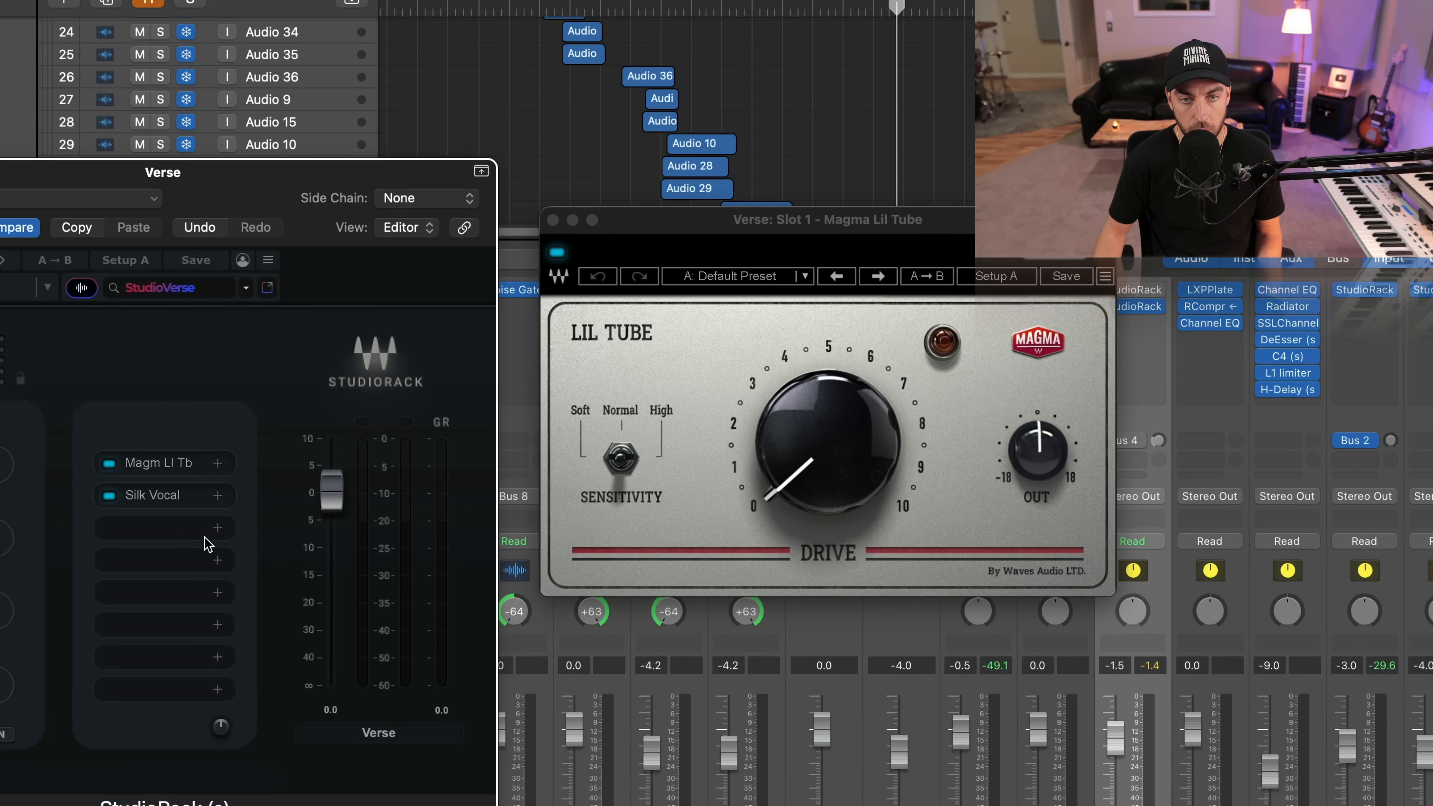
{"action": "left_click", "coordinate": [646, 216]}
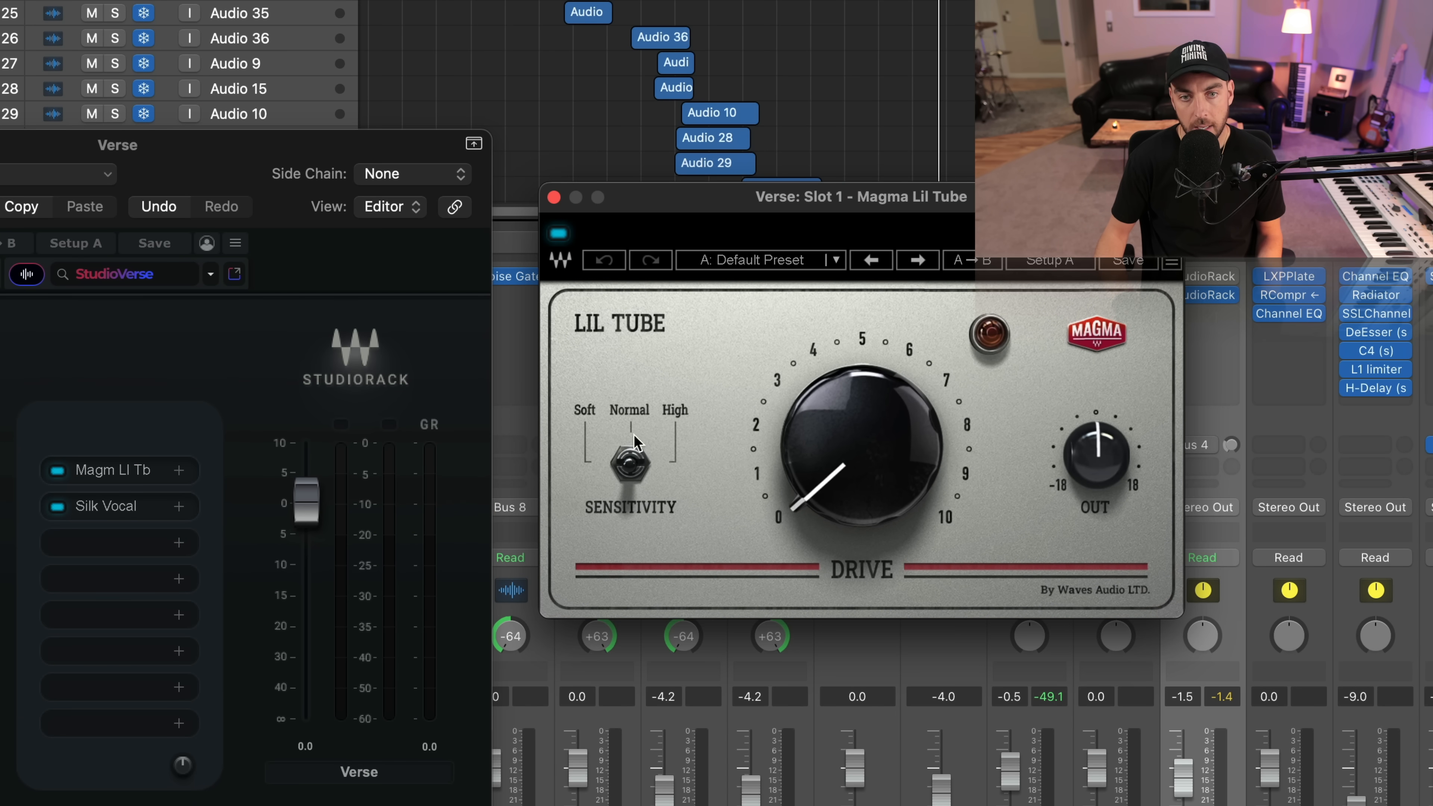
Try Lil Tube's Soft sensitivity setting and return the switch to Normal.
{"action": "left_click_drag", "start_coordinate": [624, 471], "coordinate": [609, 466]}
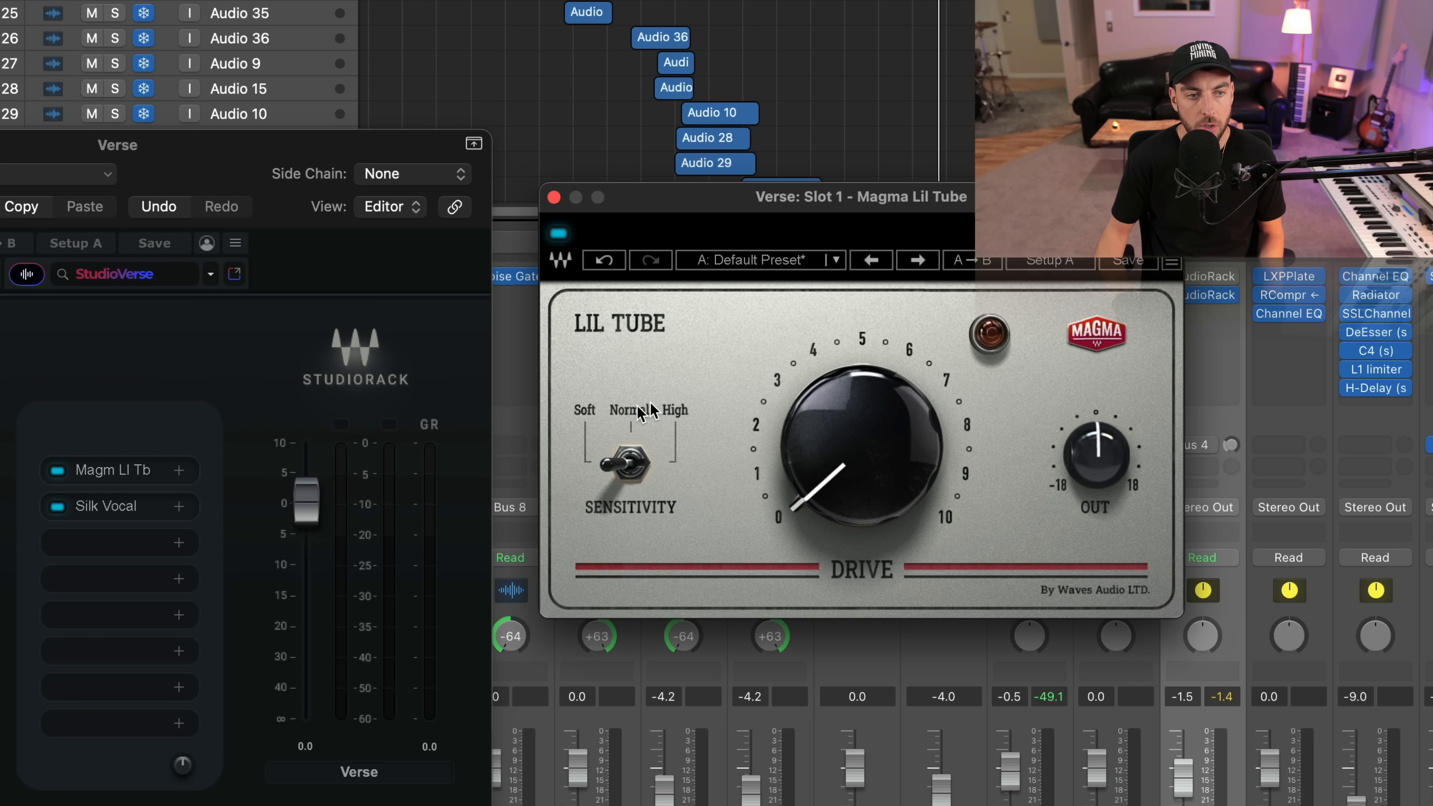
{"action": "left_click", "coordinate": [619, 469]}
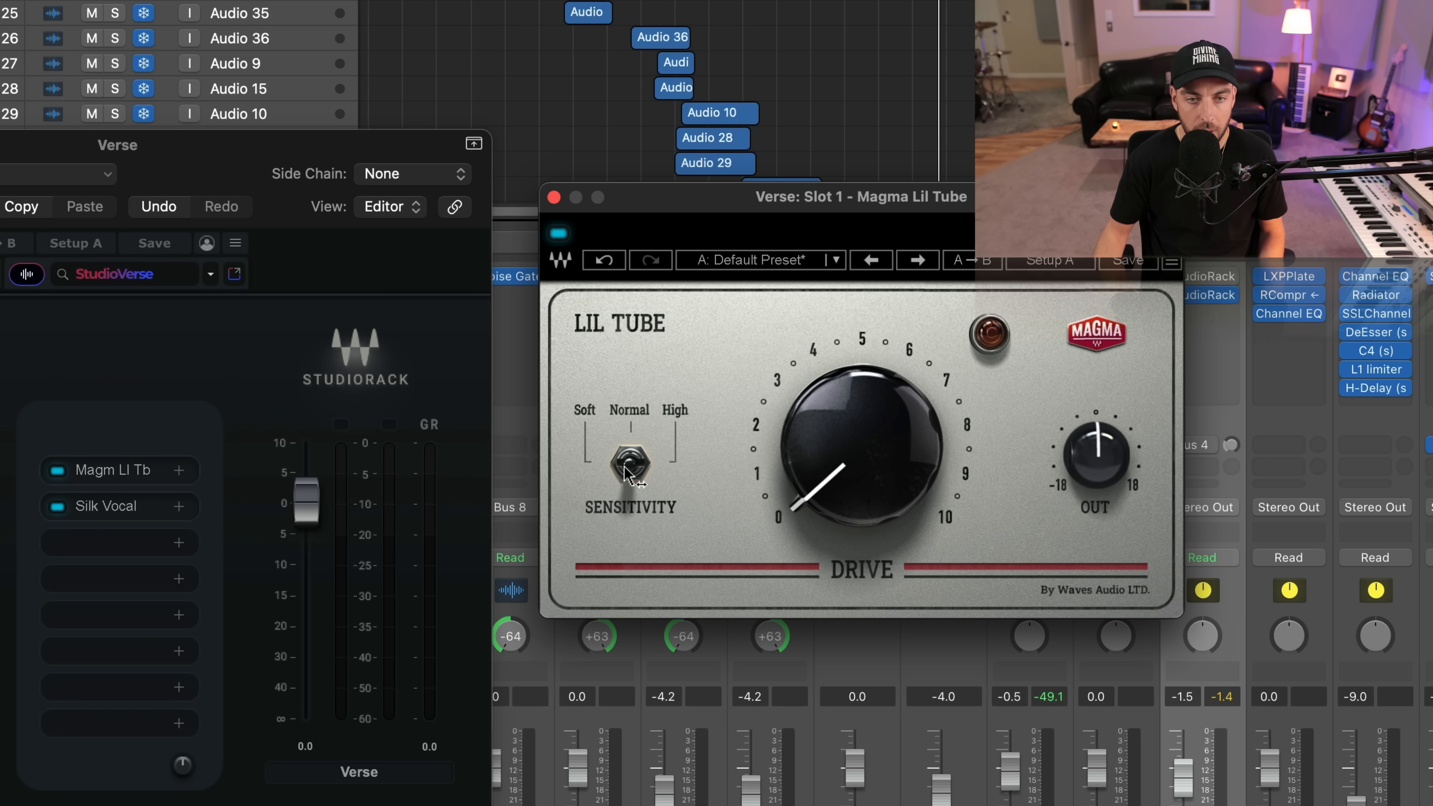
{"action": "left_click", "coordinate": [625, 468]}
{"action": "left_click", "coordinate": [628, 467]}
{"action": "left_click", "coordinate": [632, 467]}
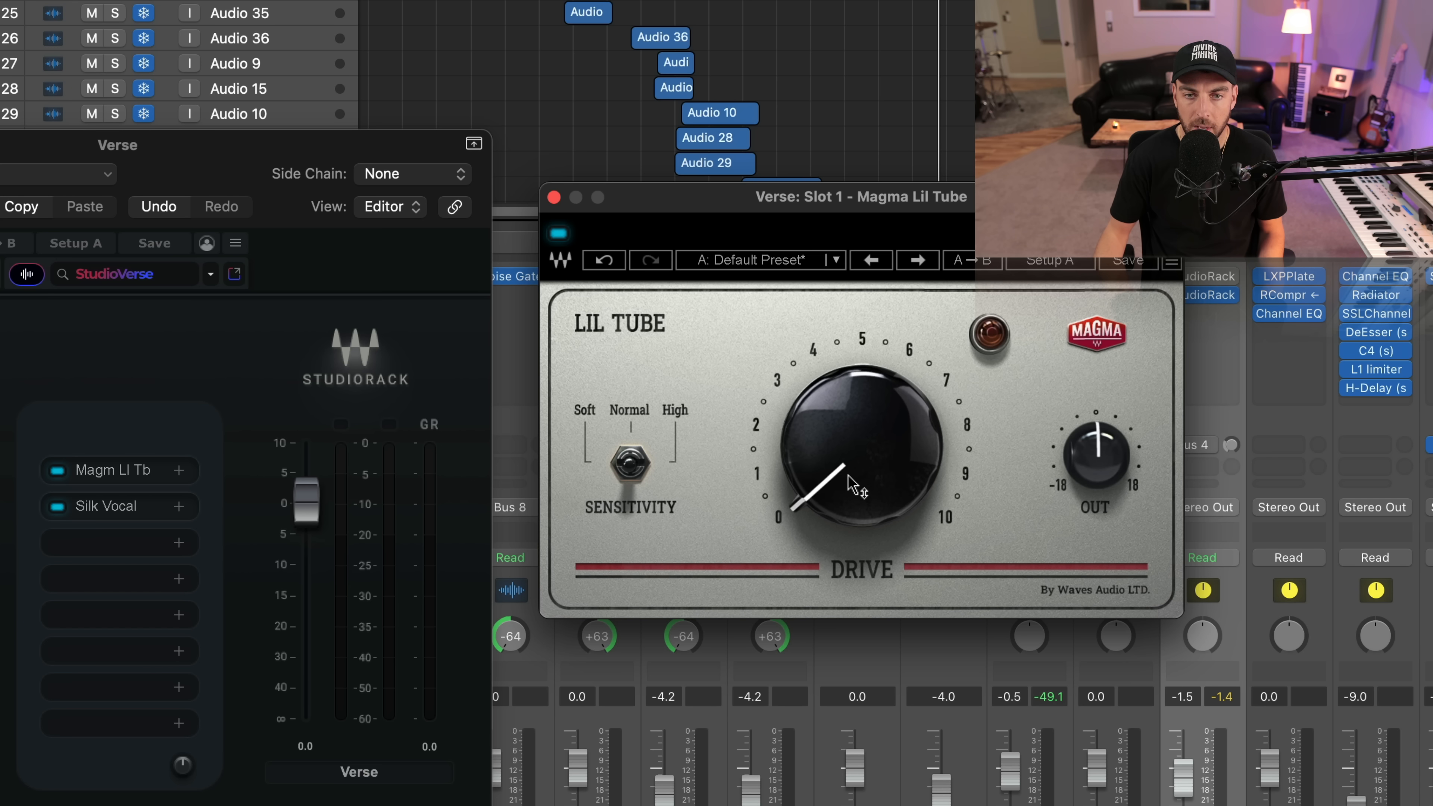
Start playback and raise Lil Tube's drive to about 2.
{"action": "mouse_move", "coordinate": [855, 486]}
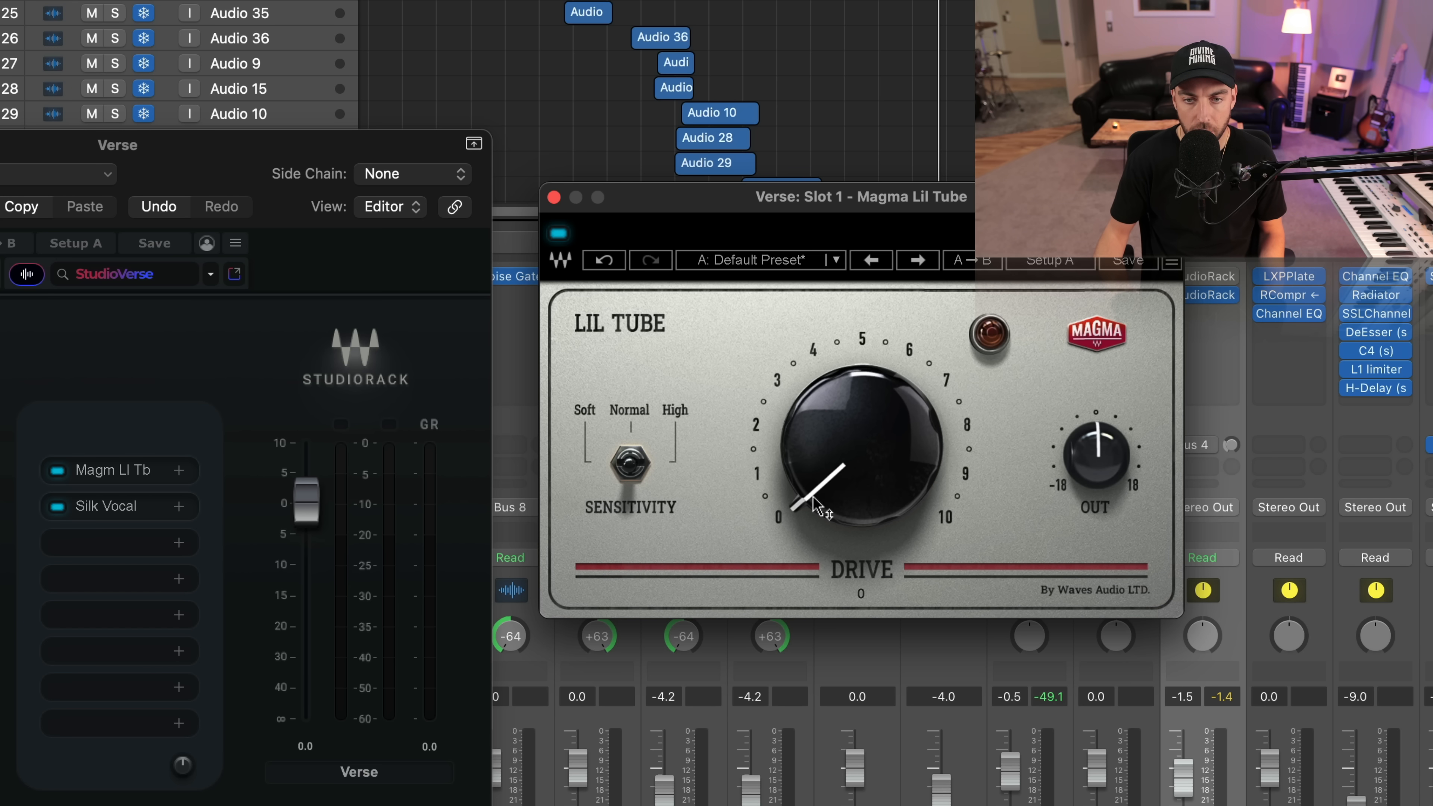
{"action": "key", "text": "space"}
{"action": "left_click_drag", "start_coordinate": [872, 473], "coordinate": [872, 472]}
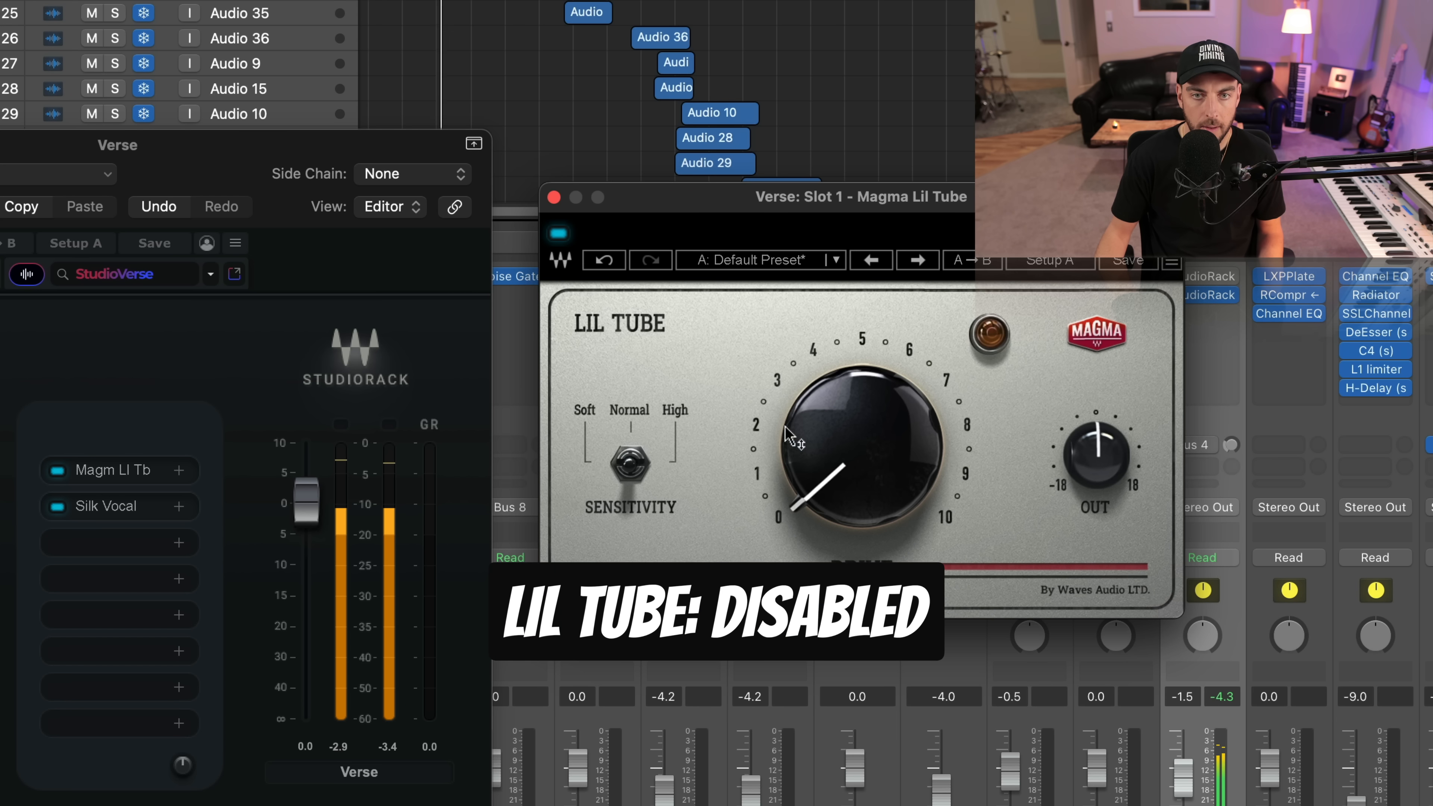
Compare the vocal with and without Lil Tube's drive by undoing and redoing the change, and stop playback.
{"action": "left_click", "coordinate": [609, 260]}
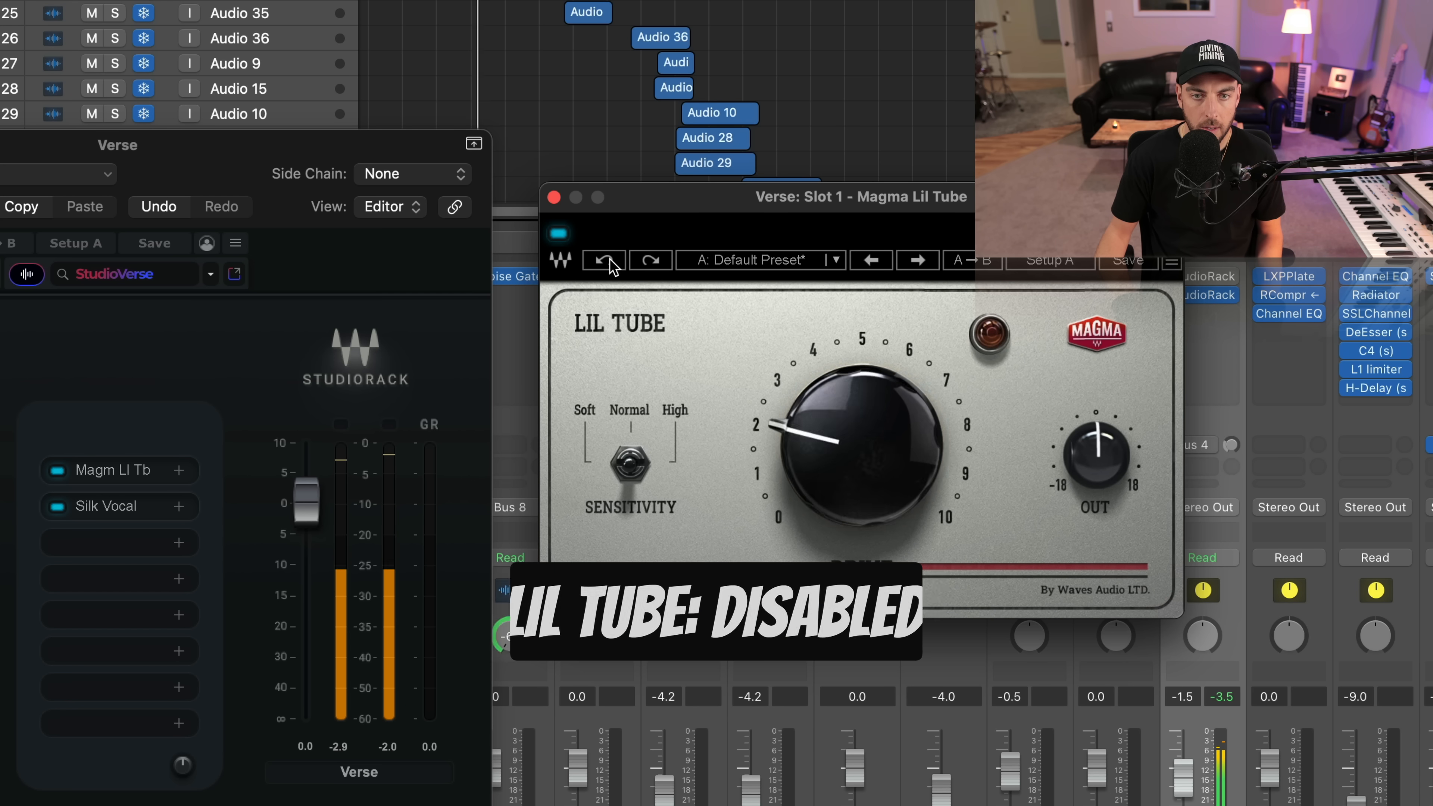
{"action": "left_click", "coordinate": [654, 261]}
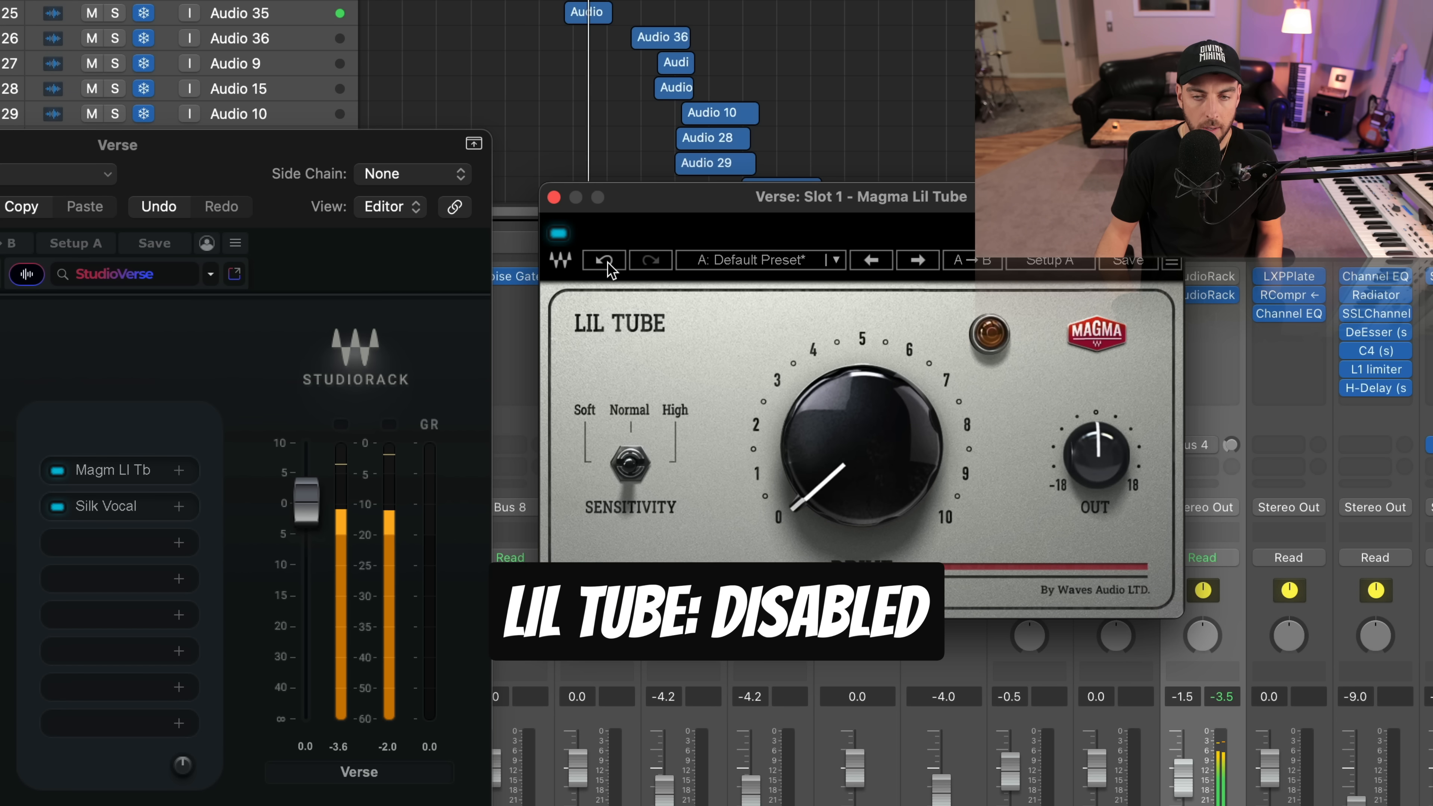
{"action": "left_click", "coordinate": [608, 263]}
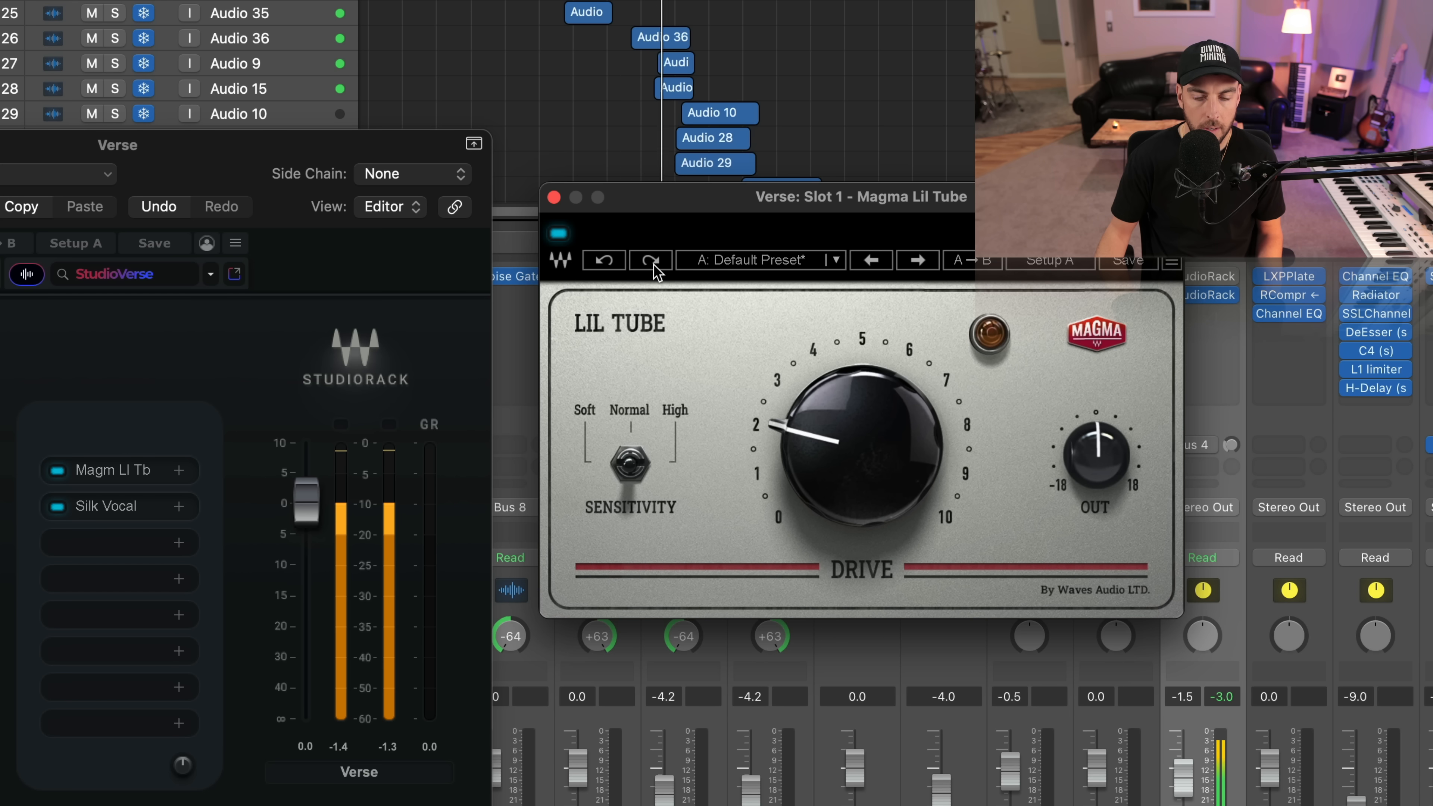
{"action": "left_click", "coordinate": [864, 149]}
{"action": "key", "text": "space"}
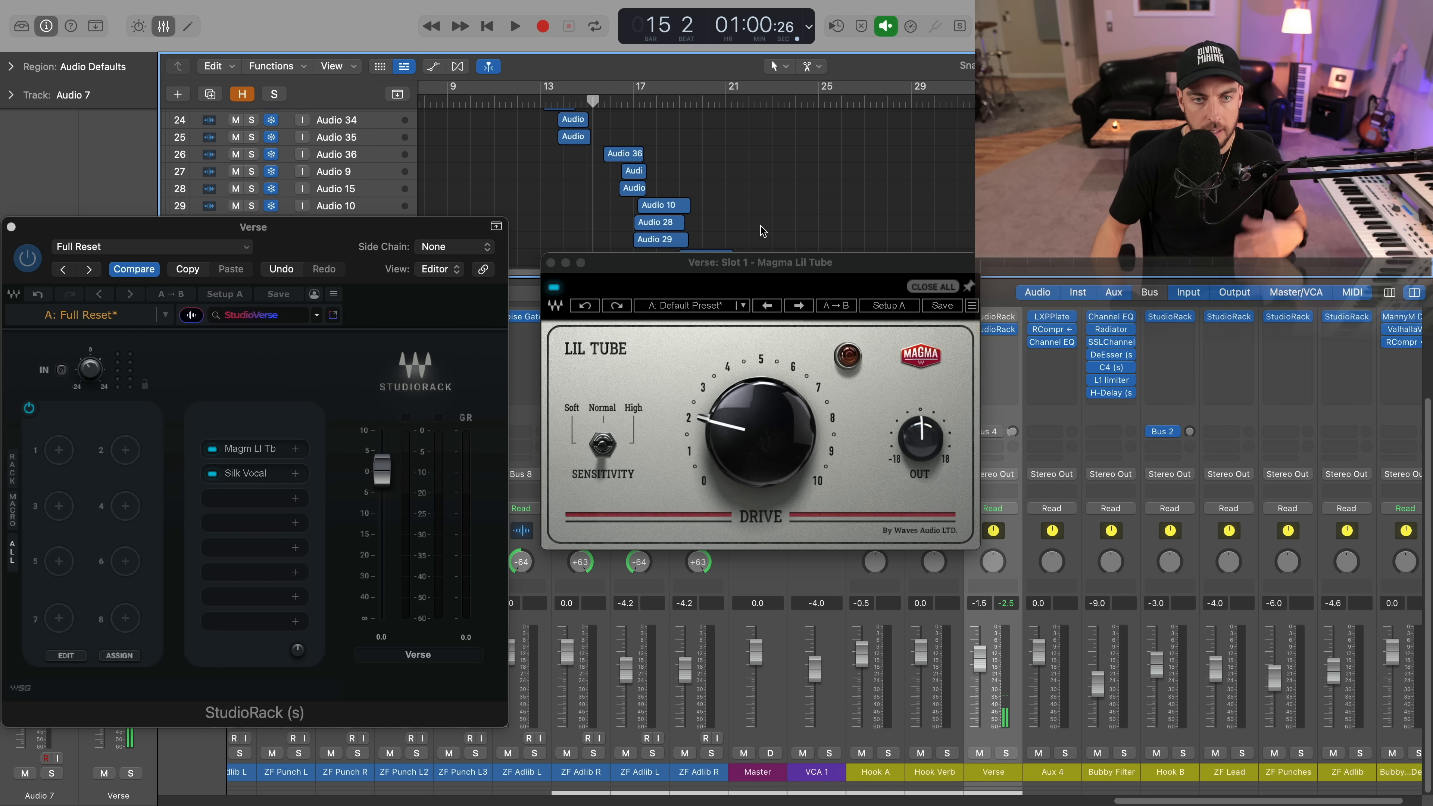
Close Lil Tube and add a Parallel Split in the rack's third slot.
{"action": "left_click", "coordinate": [550, 263]}
{"action": "left_click", "coordinate": [302, 499]}
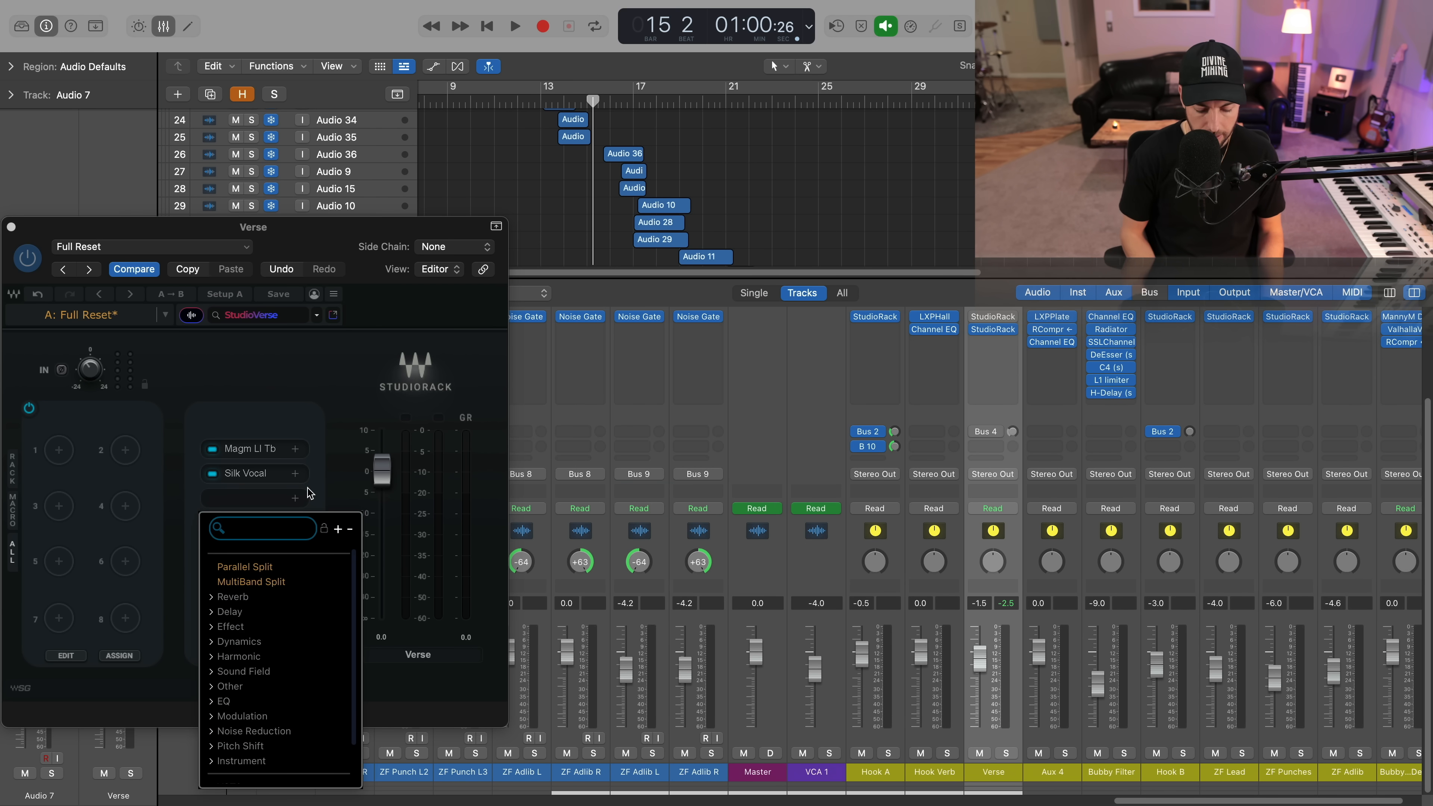
{"action": "type", "text": "parall"}
{"action": "left_click", "coordinate": [248, 555]}
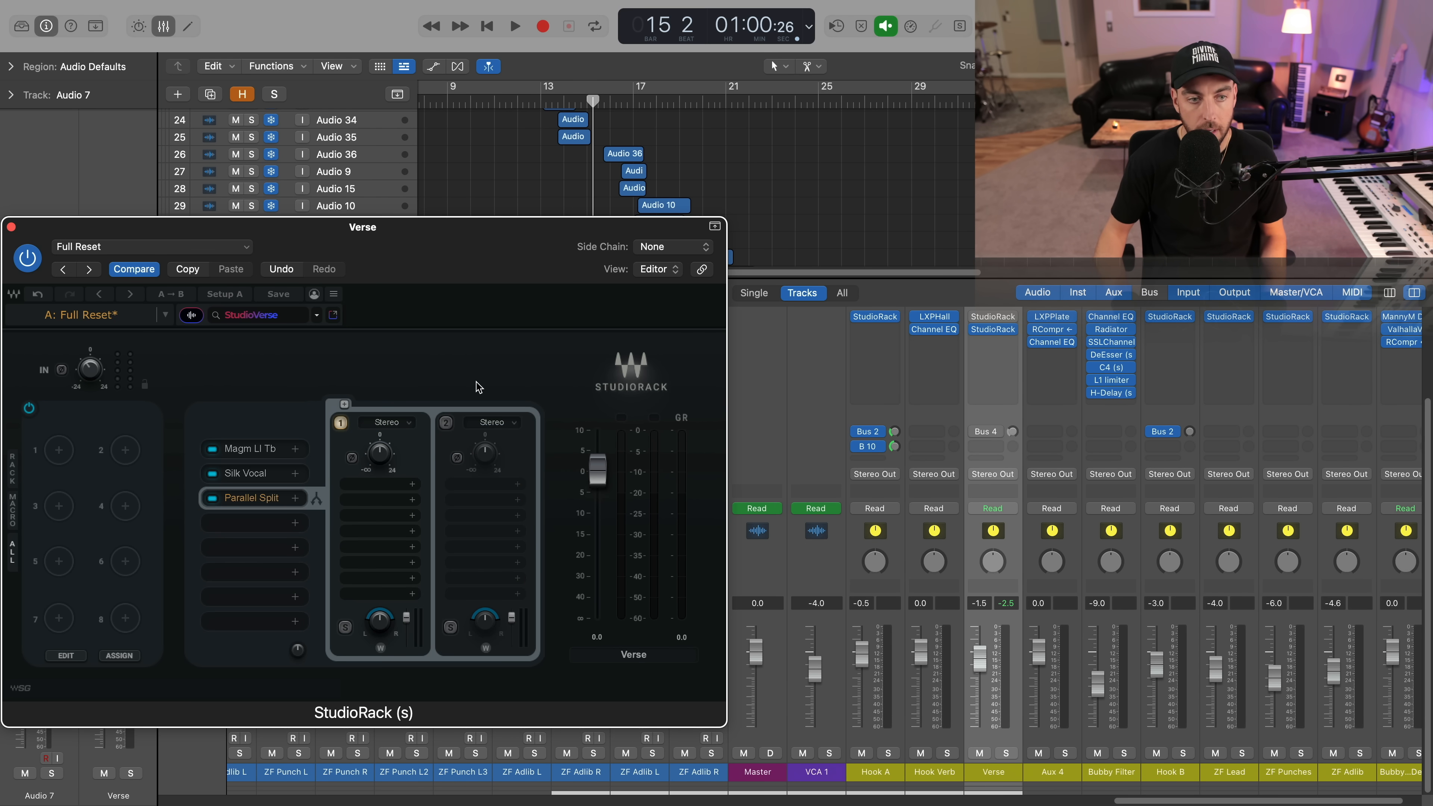
Insert Lofi Space in the first slot of the Parallel Split's second chain and move its window clear of the rack.
{"action": "left_click", "coordinate": [516, 485]}
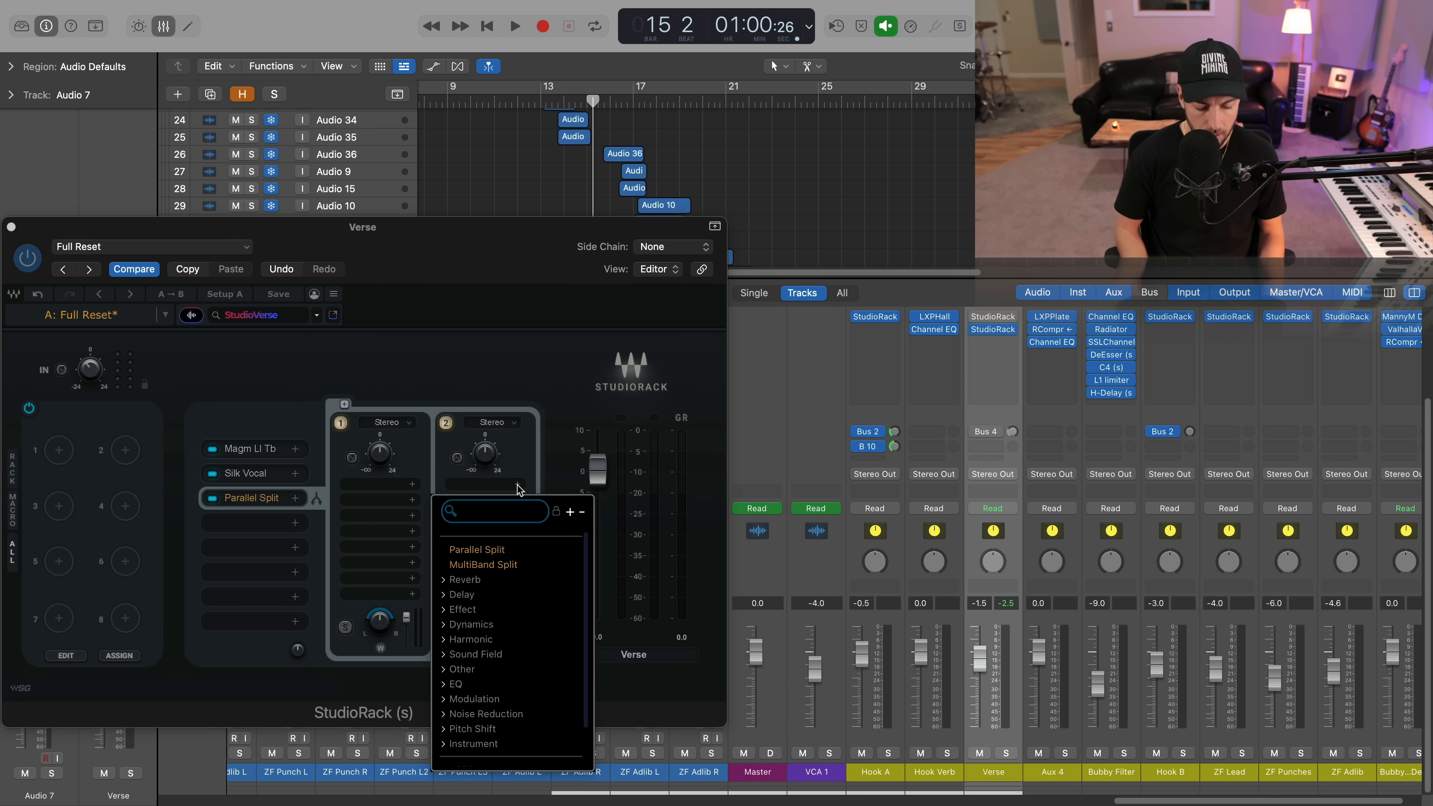
{"action": "type", "text": "lo"}
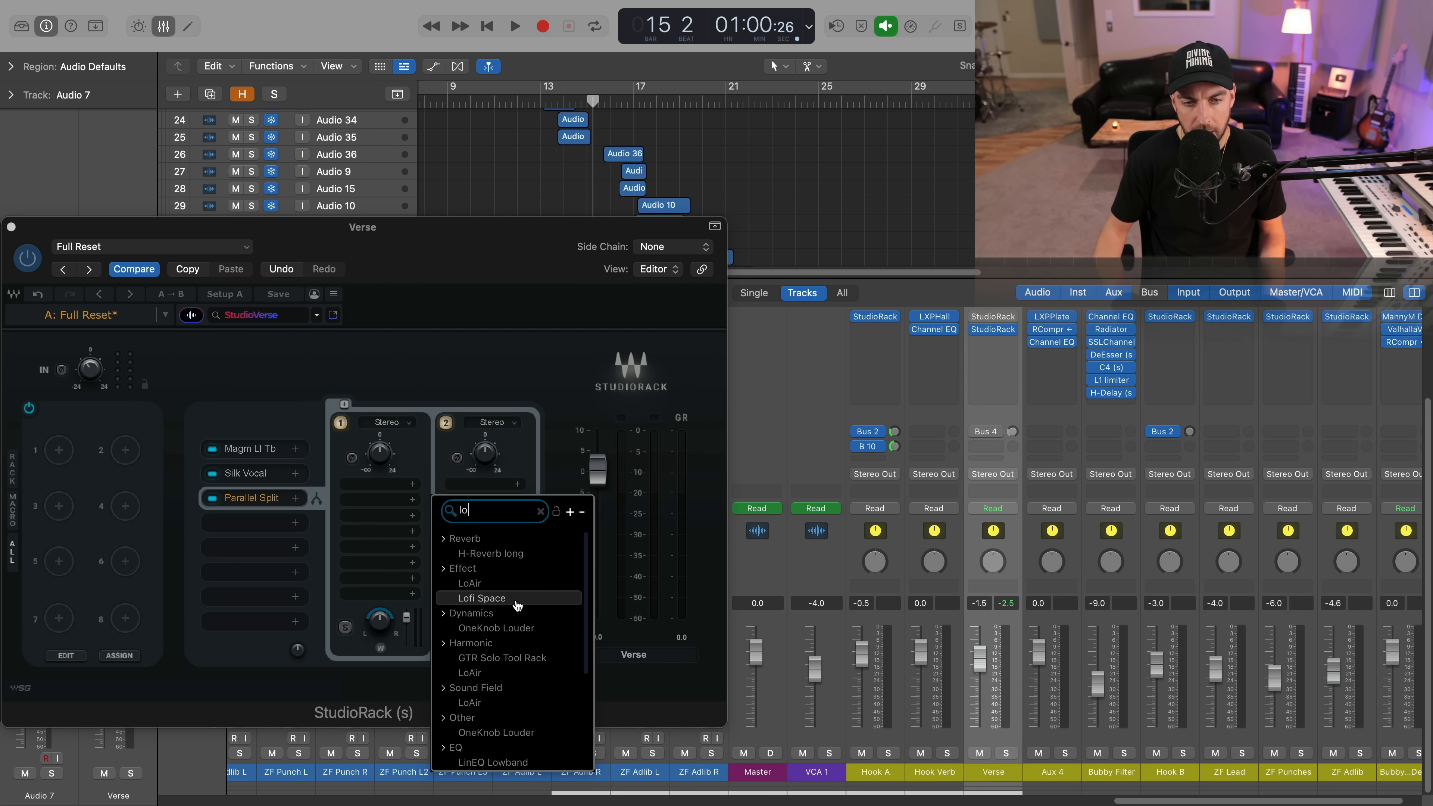
{"action": "left_click", "coordinate": [516, 600]}
{"action": "left_click_drag", "start_coordinate": [716, 203], "coordinate": [809, 248]}
Enable Lofi Space's reverb and shorten the echo time to 1/8T.
{"action": "left_click", "coordinate": [514, 500]}
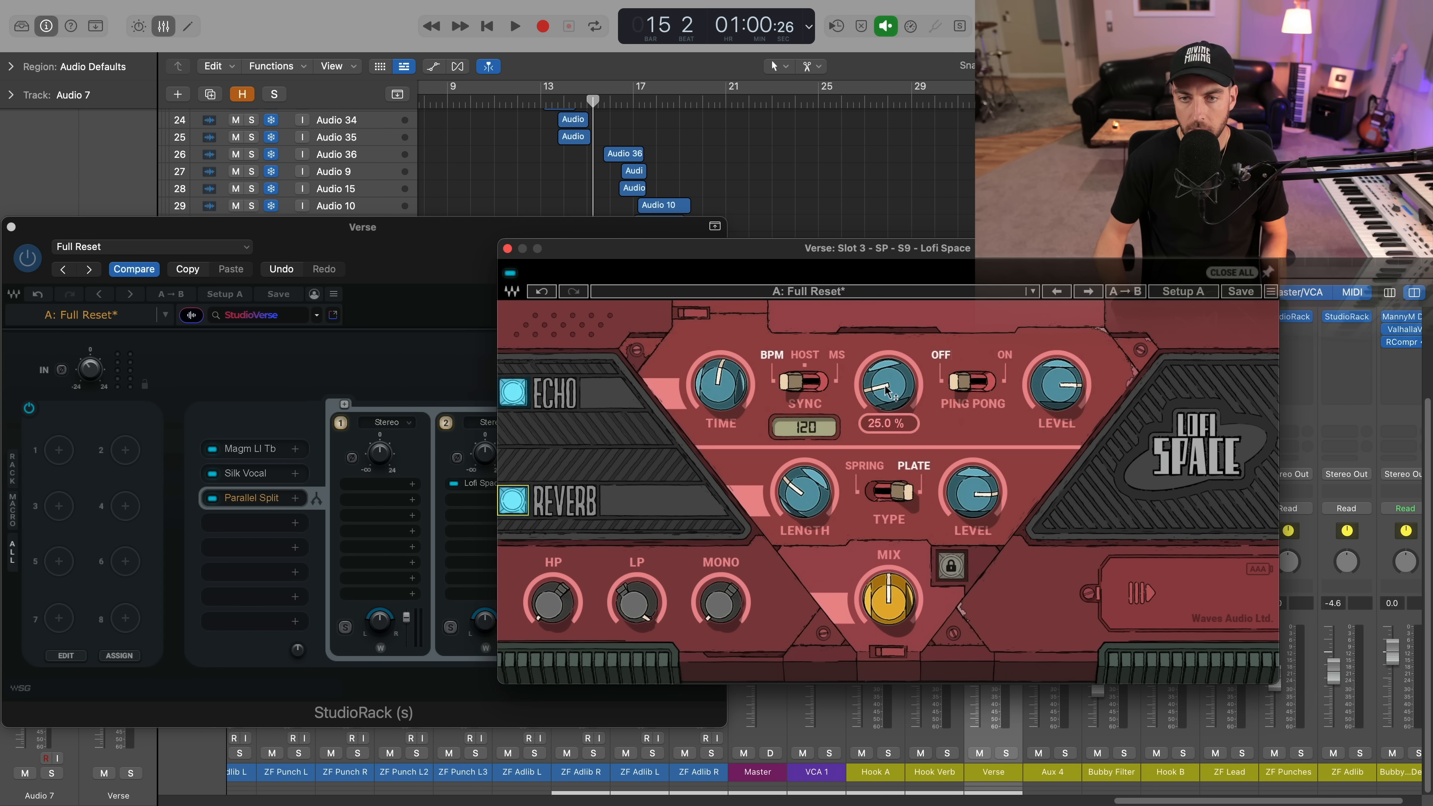
{"action": "mouse_move", "coordinate": [730, 392]}
{"action": "left_click_drag", "start_coordinate": [711, 396], "coordinate": [700, 440]}
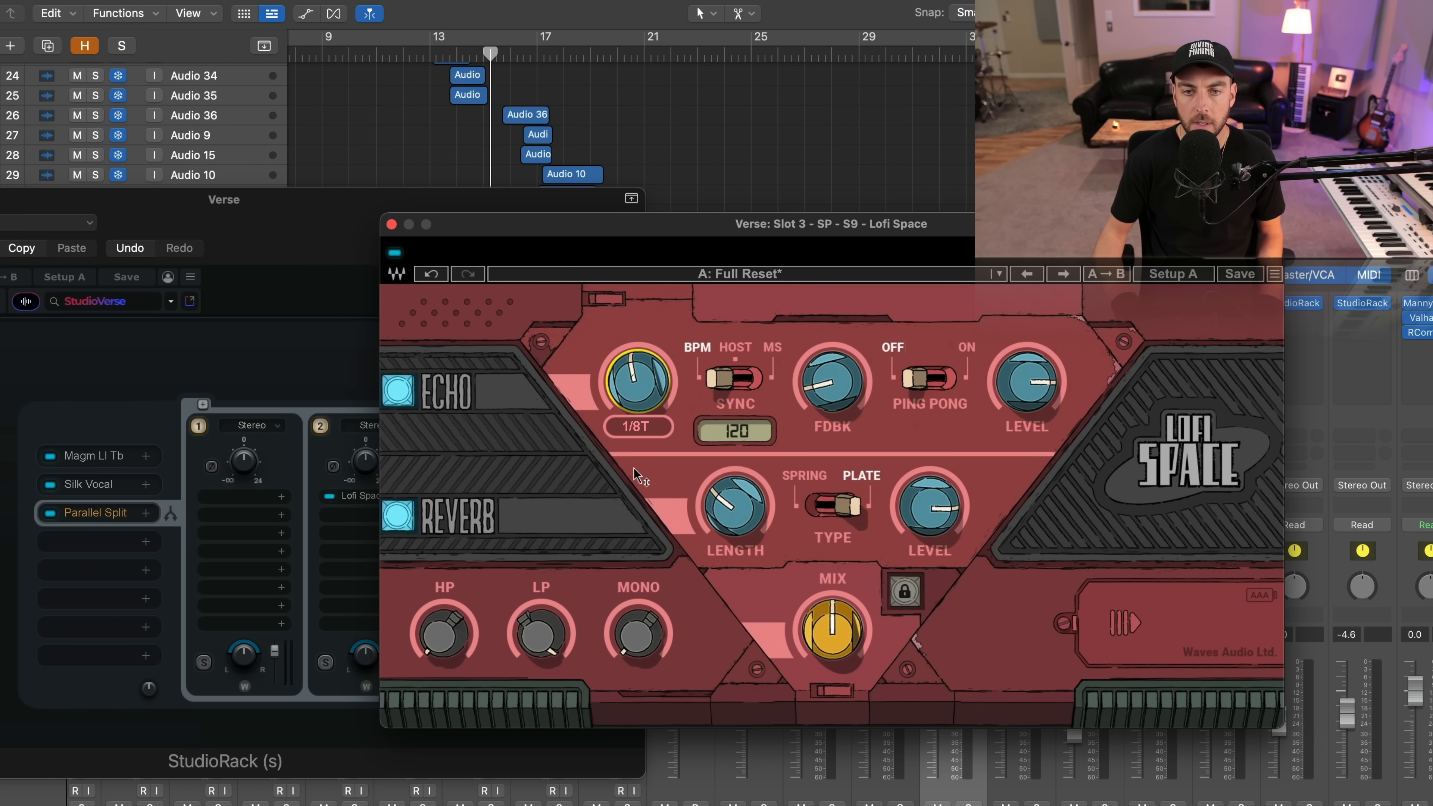
{"action": "left_click_drag", "start_coordinate": [496, 229], "coordinate": [590, 215]}
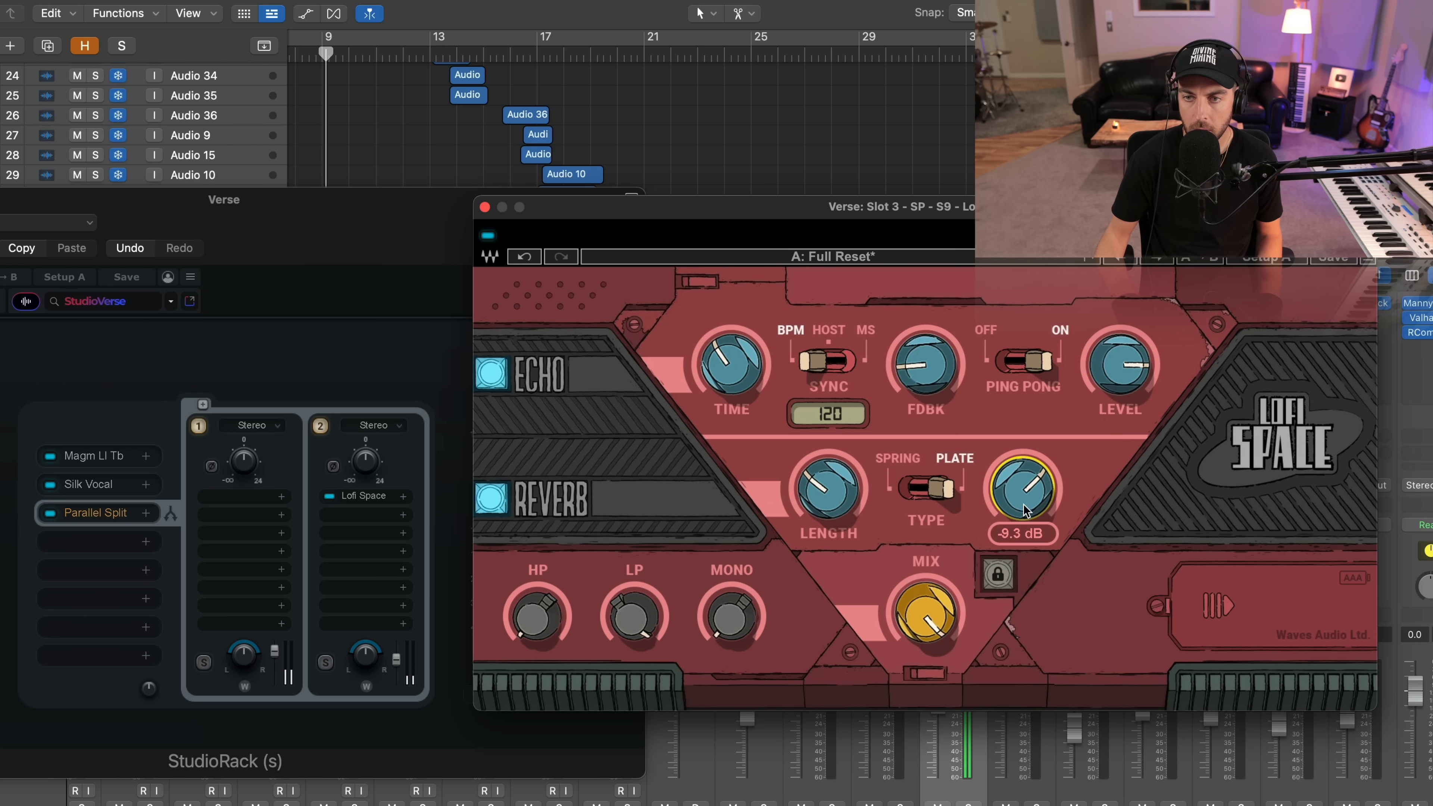
Solo the Verse bus during playback and reduce Lofi Space's echo level, reverb level and reverb length, keeping ping pong on.
{"action": "left_click_drag", "start_coordinate": [1024, 505], "coordinate": [1000, 548]}
{"action": "left_click", "coordinate": [967, 803]}
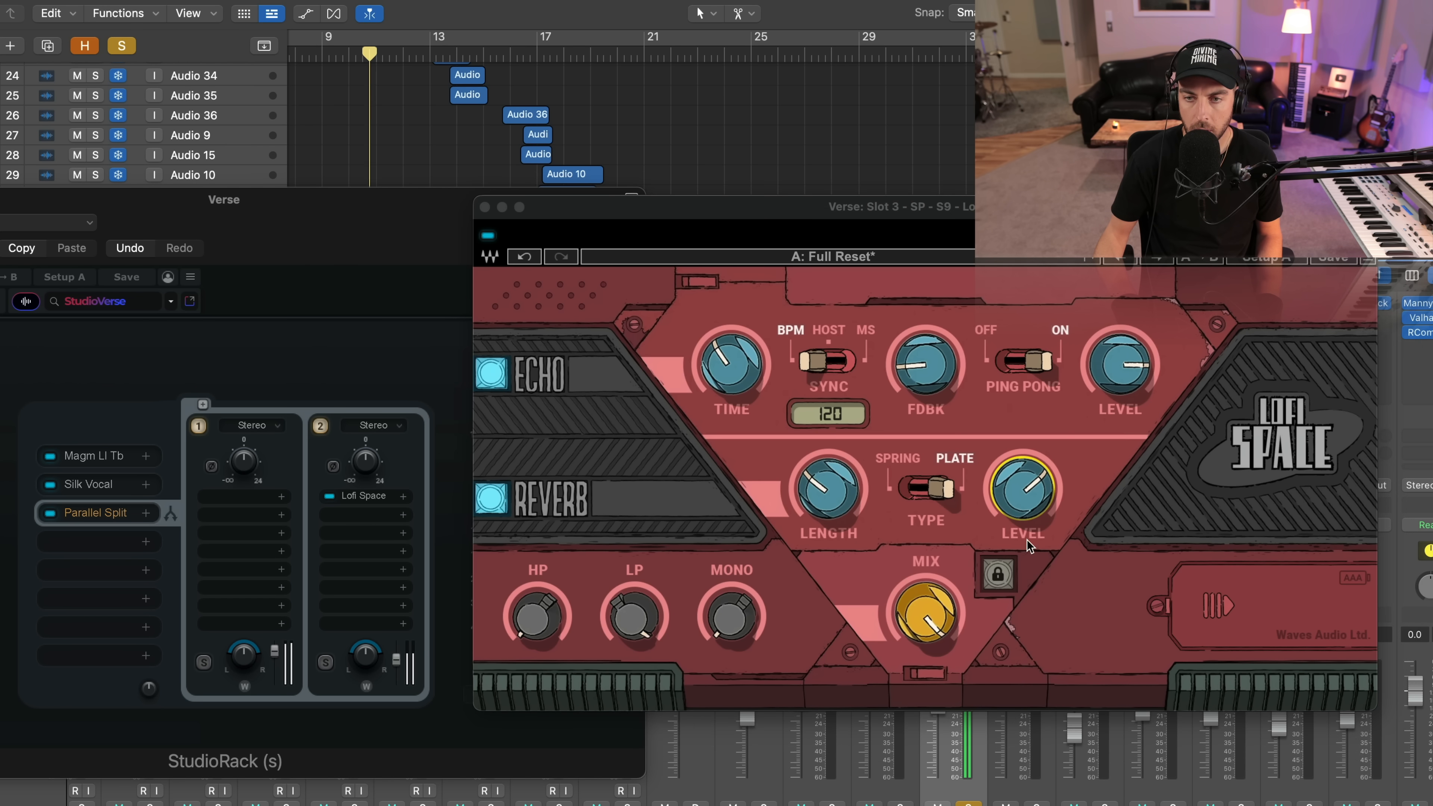
{"action": "left_click_drag", "start_coordinate": [1116, 371], "coordinate": [1117, 394]}
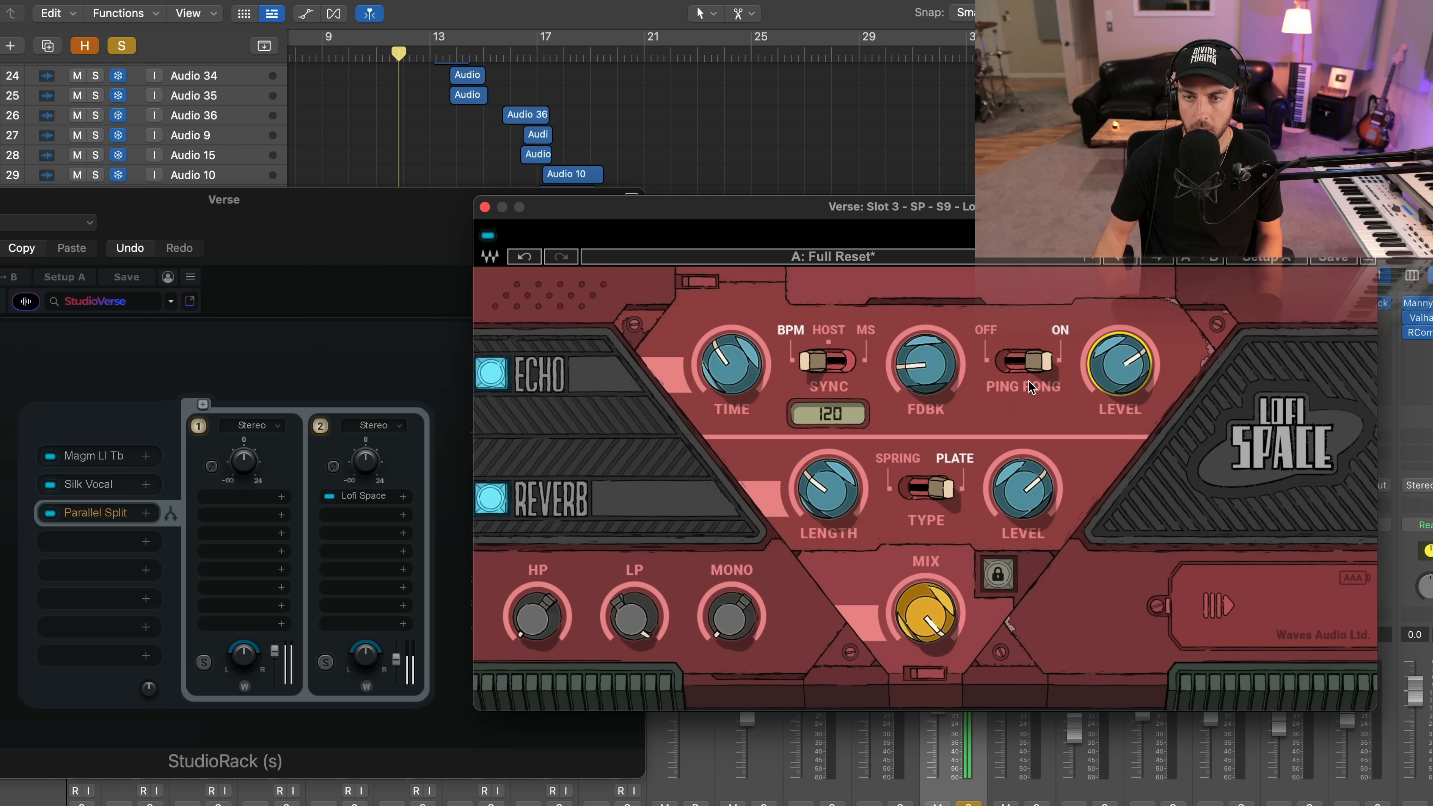
{"action": "left_click", "coordinate": [1030, 387]}
{"action": "left_click", "coordinate": [1030, 370]}
{"action": "left_click_drag", "start_coordinate": [1024, 494], "coordinate": [1024, 514]}
{"action": "left_click_drag", "start_coordinate": [834, 487], "coordinate": [804, 504]}
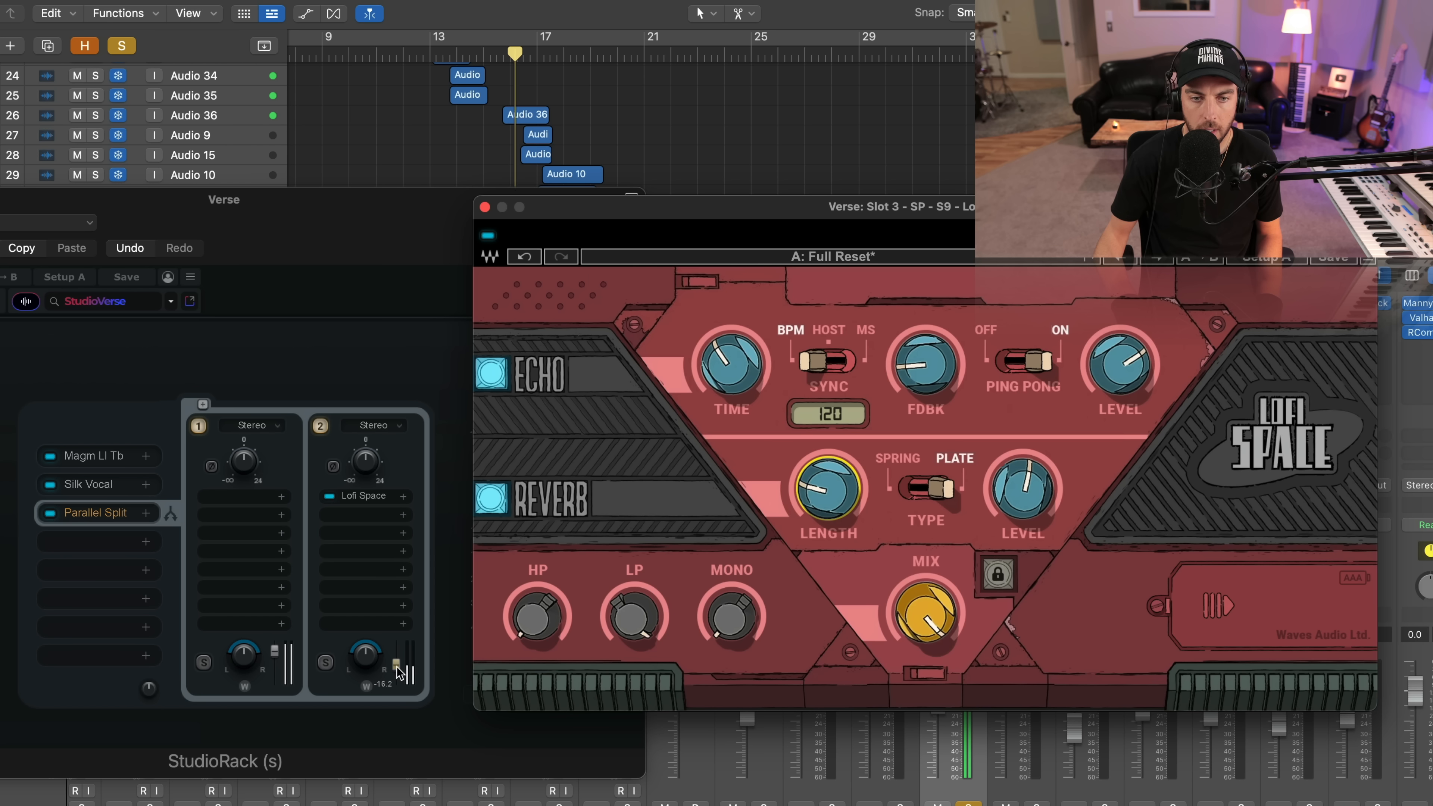
Narrow the Lofi Space effect by raising its HP filter and lowering its LP filter, and try the Mono control.
{"action": "left_click_drag", "start_coordinate": [556, 649], "coordinate": [546, 632]}
{"action": "left_click_drag", "start_coordinate": [634, 621], "coordinate": [640, 635]}
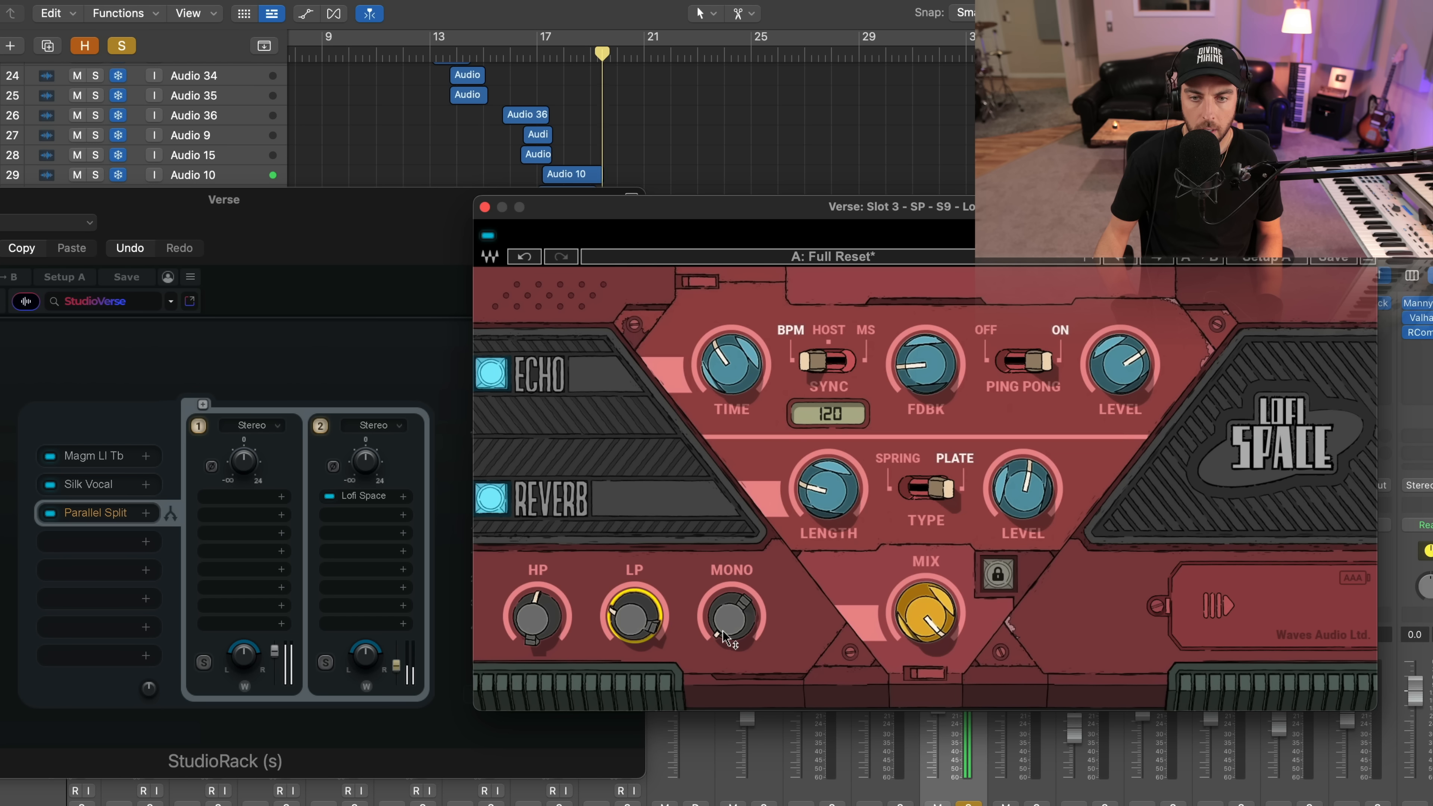
{"action": "left_click_drag", "start_coordinate": [731, 644], "coordinate": [728, 629]}
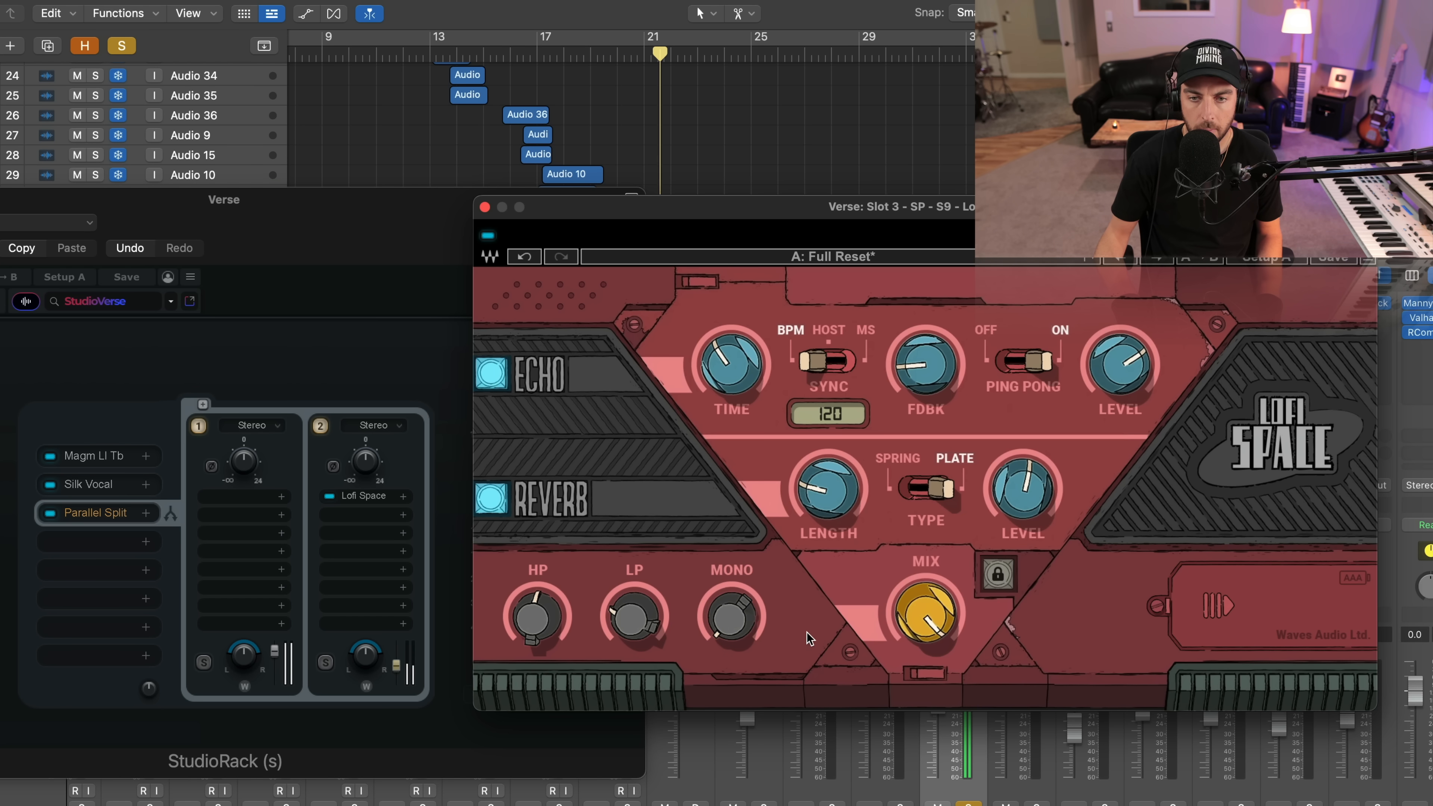
Raise Lofi Space's echo level slightly, fine-tune the reverb level and take the Verse bus out of solo.
{"action": "left_click", "coordinate": [769, 92]}
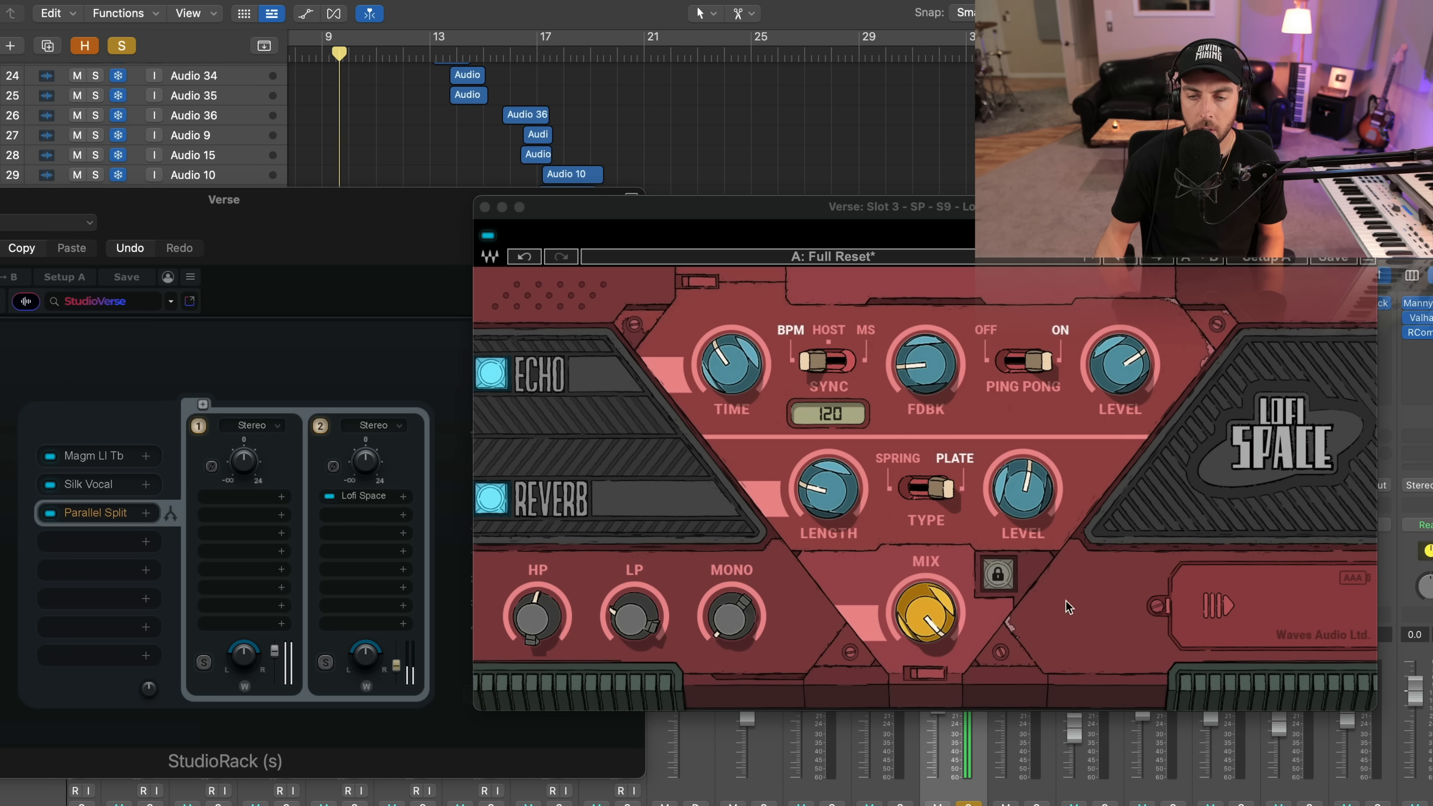
{"action": "left_click_drag", "start_coordinate": [1109, 378], "coordinate": [1115, 382]}
{"action": "left_click_drag", "start_coordinate": [1036, 494], "coordinate": [1037, 496]}
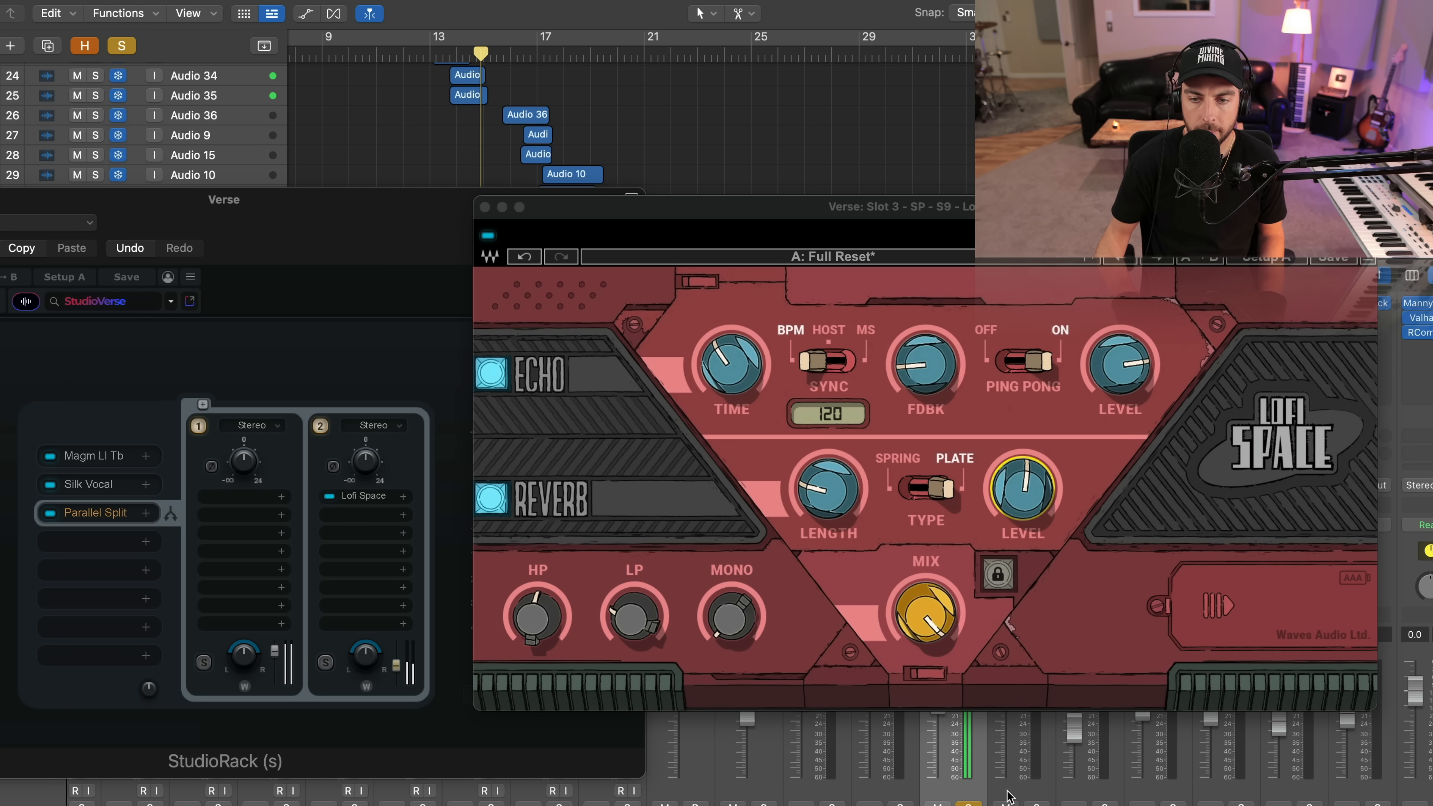
{"action": "left_click", "coordinate": [431, 62]}
{"action": "key", "text": "s"}
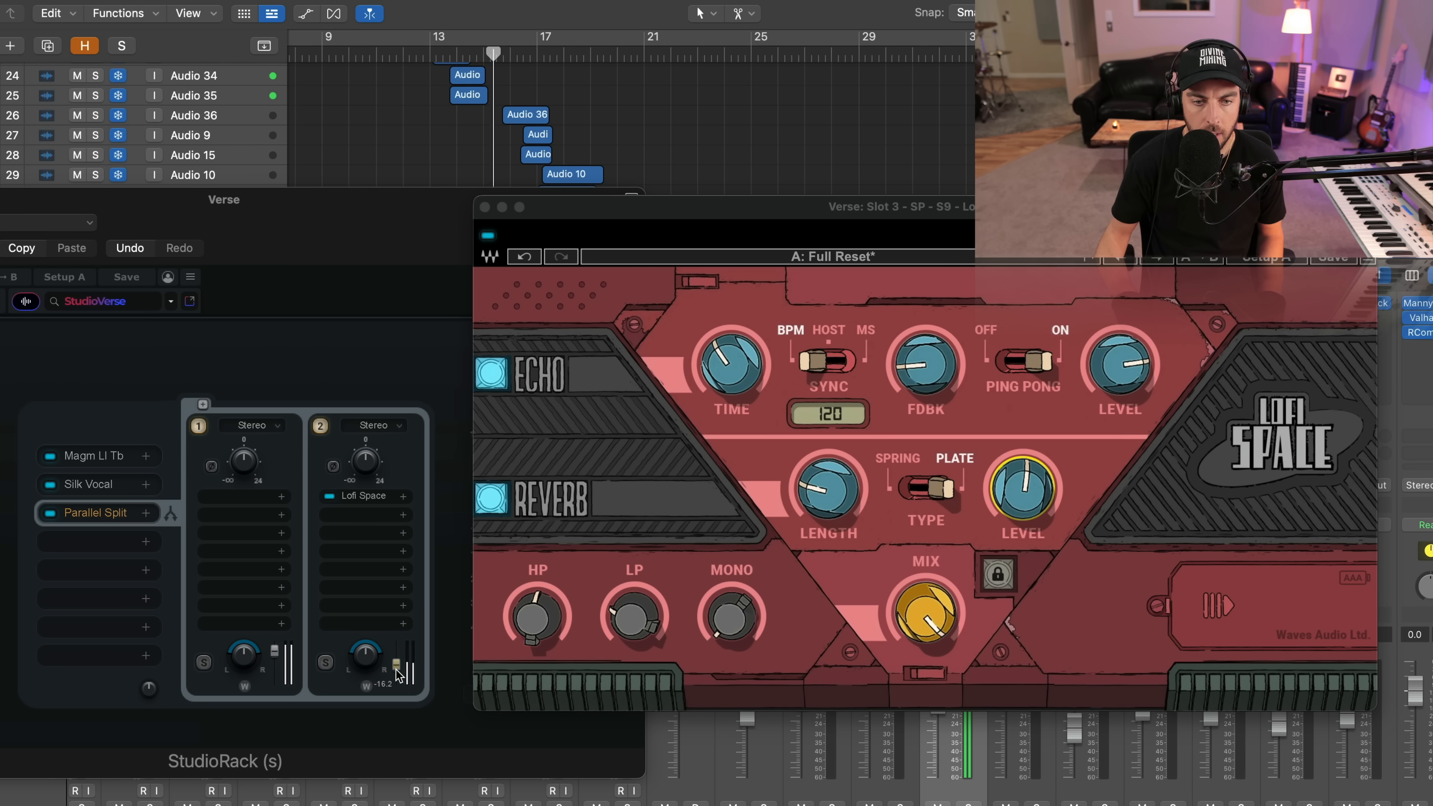
Check Lofi Space's LP filter in the full mix, close the plugin window and stop playback.
{"action": "left_click", "coordinate": [625, 633]}
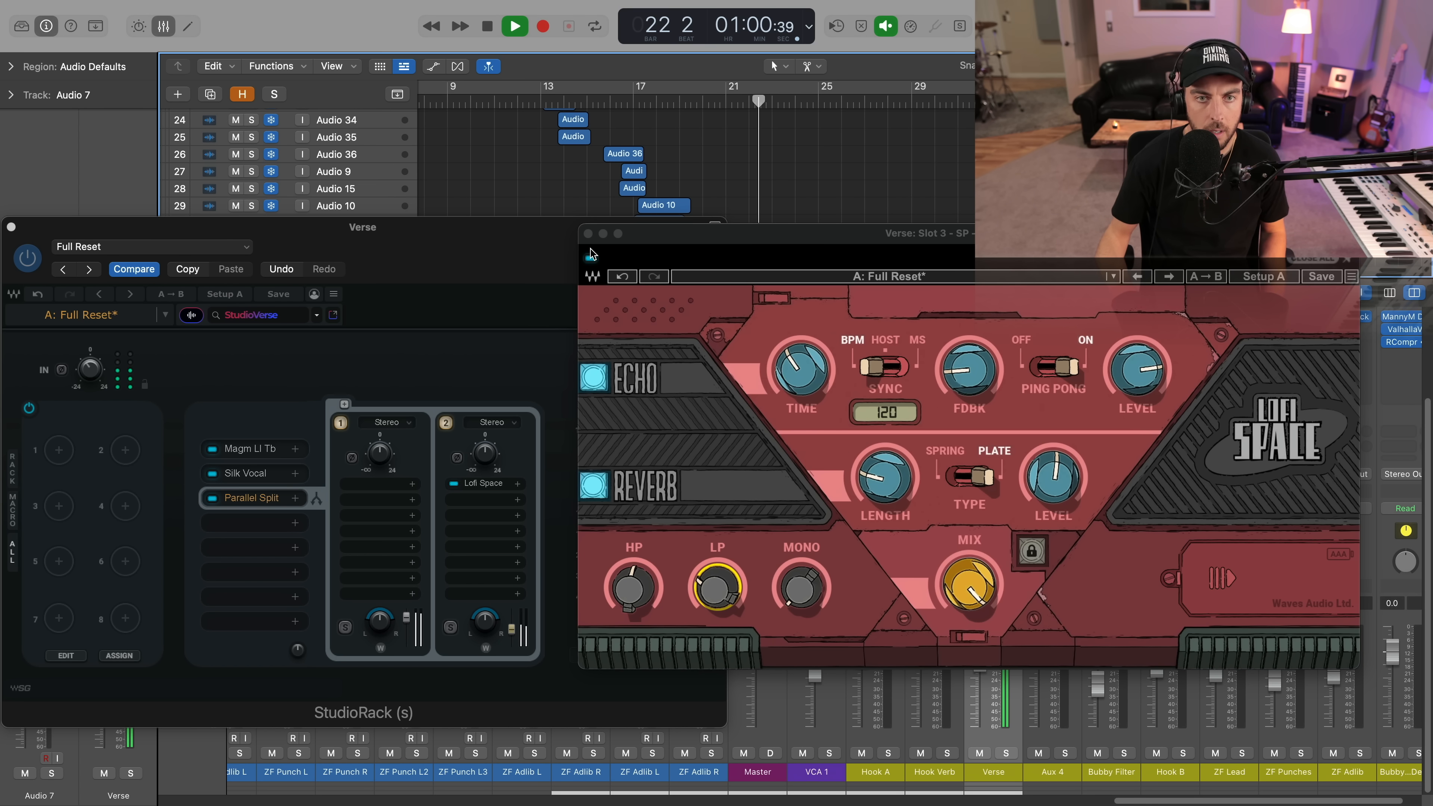
{"action": "left_click", "coordinate": [484, 207]}
{"action": "left_click", "coordinate": [788, 188]}
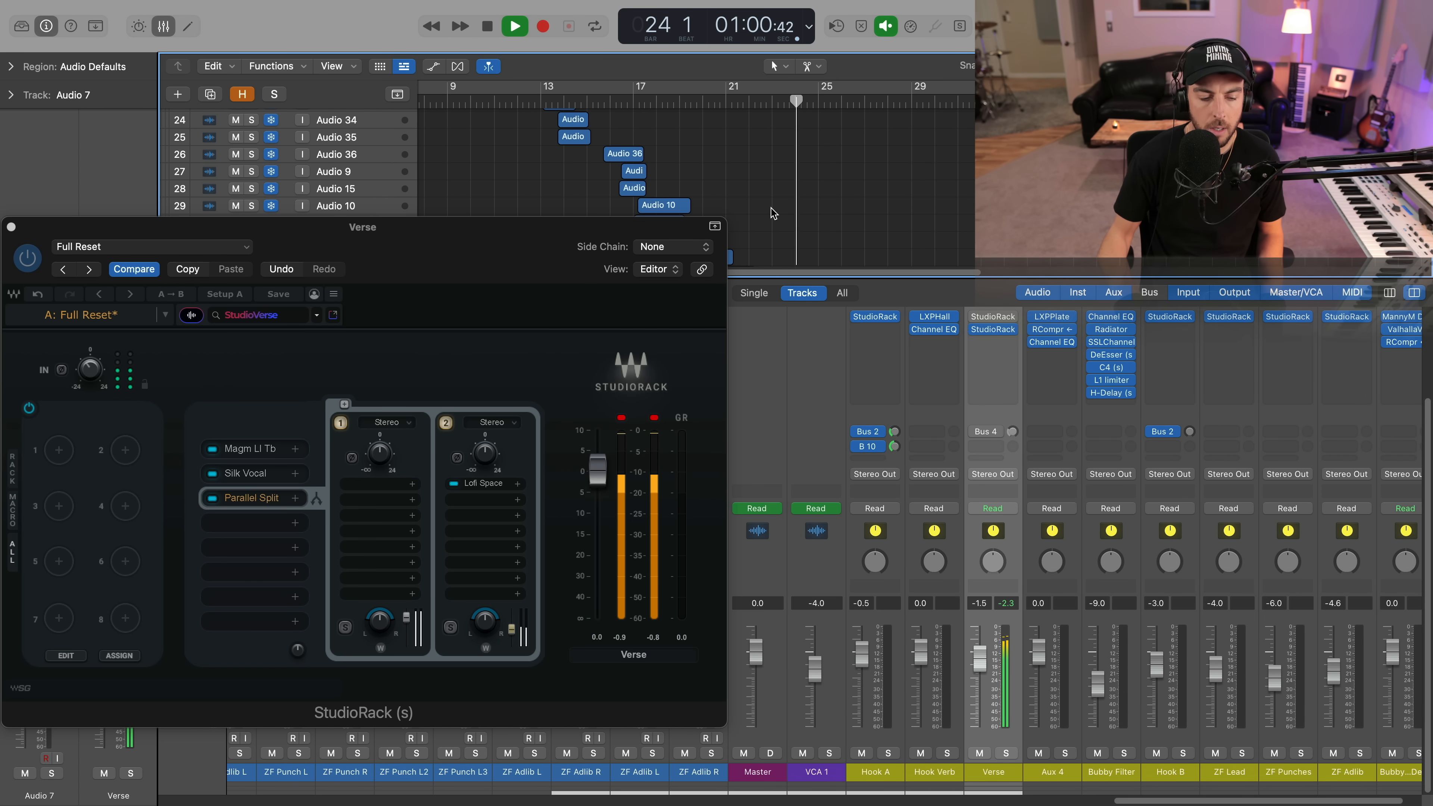
{"action": "key", "text": "space"}
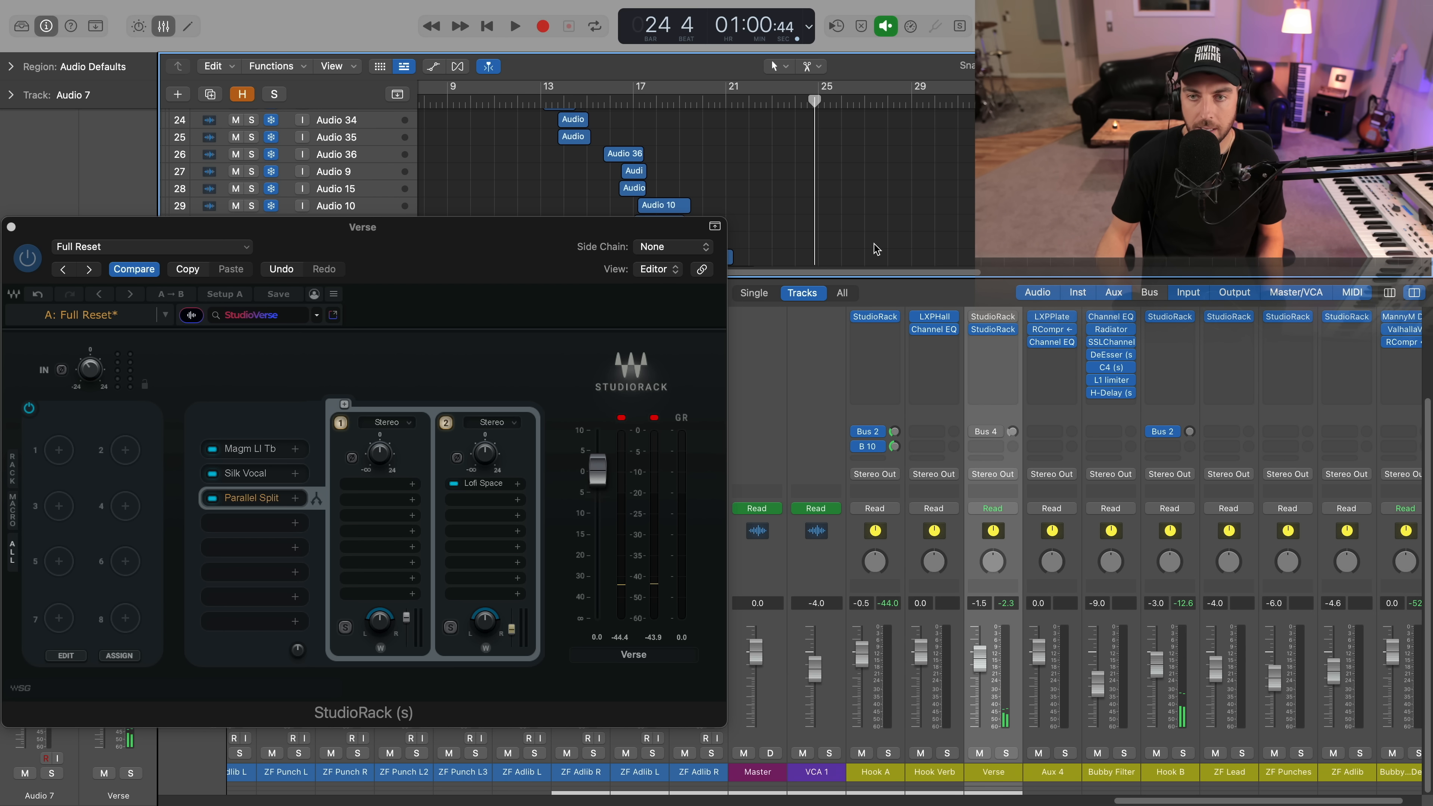
Bypass the StudioRack insert holding the Lil Tube, Silk Vocal and Parallel Split chain on the Verse bus.
{"action": "left_click", "coordinate": [974, 332]}
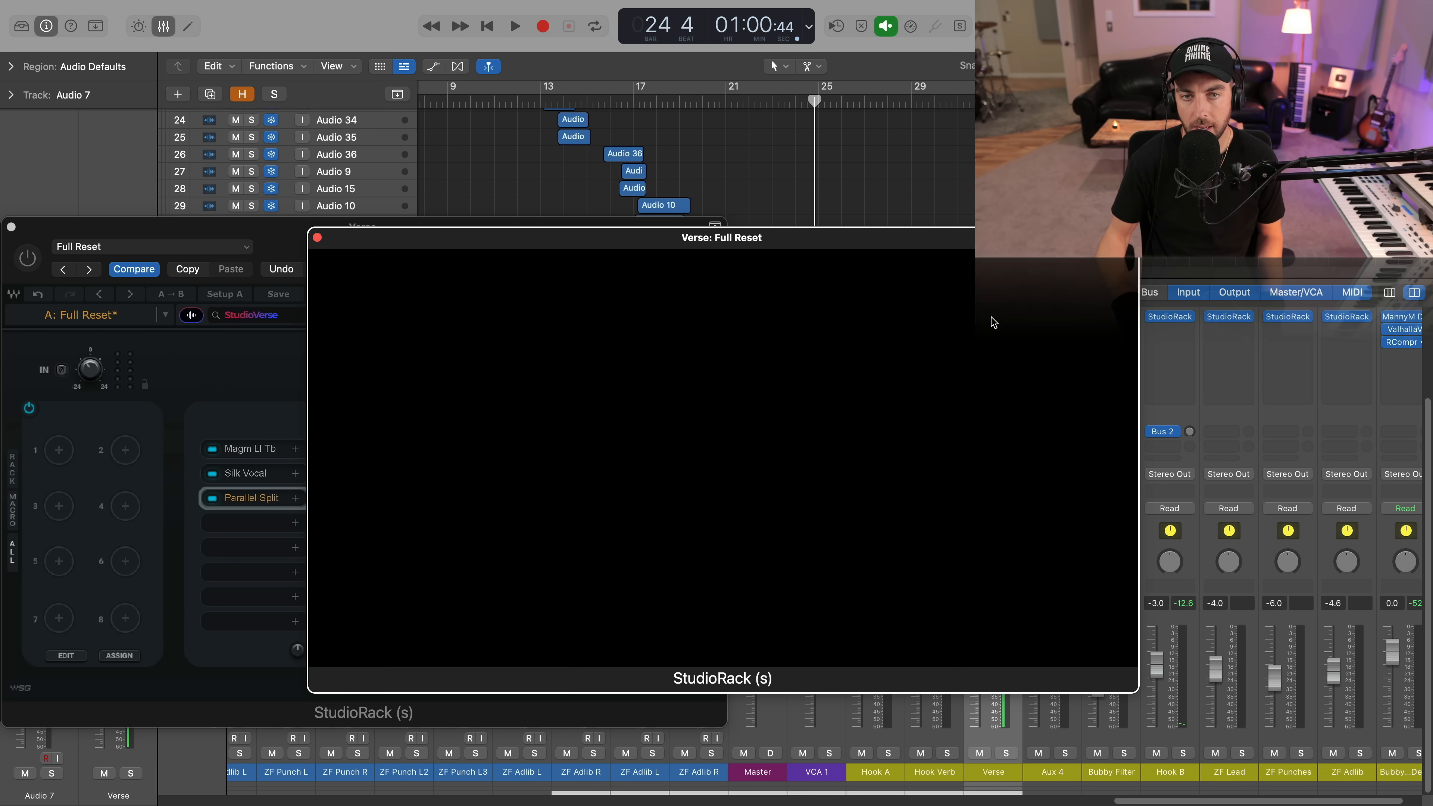
{"action": "left_click", "coordinate": [317, 238]}
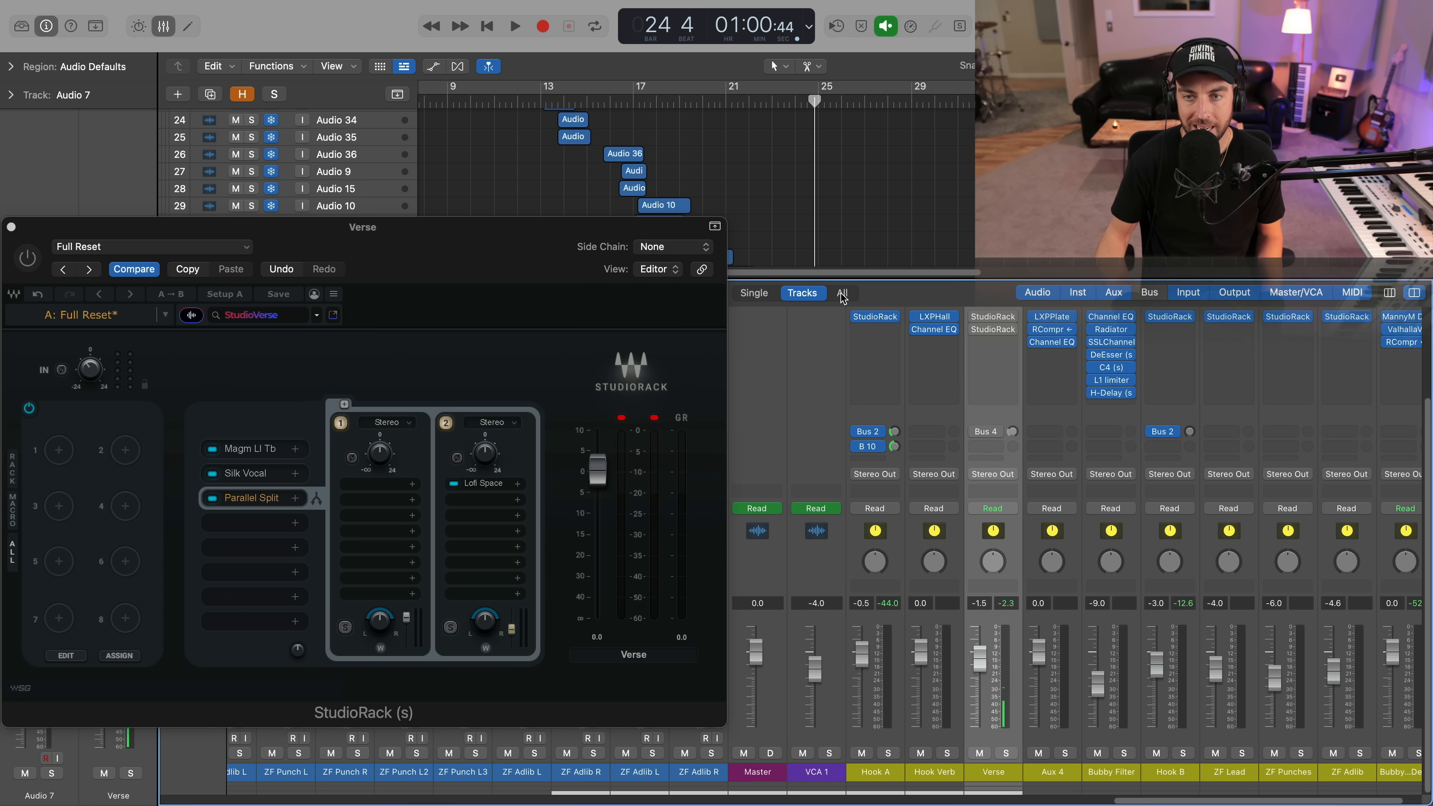
{"action": "left_click", "coordinate": [955, 224]}
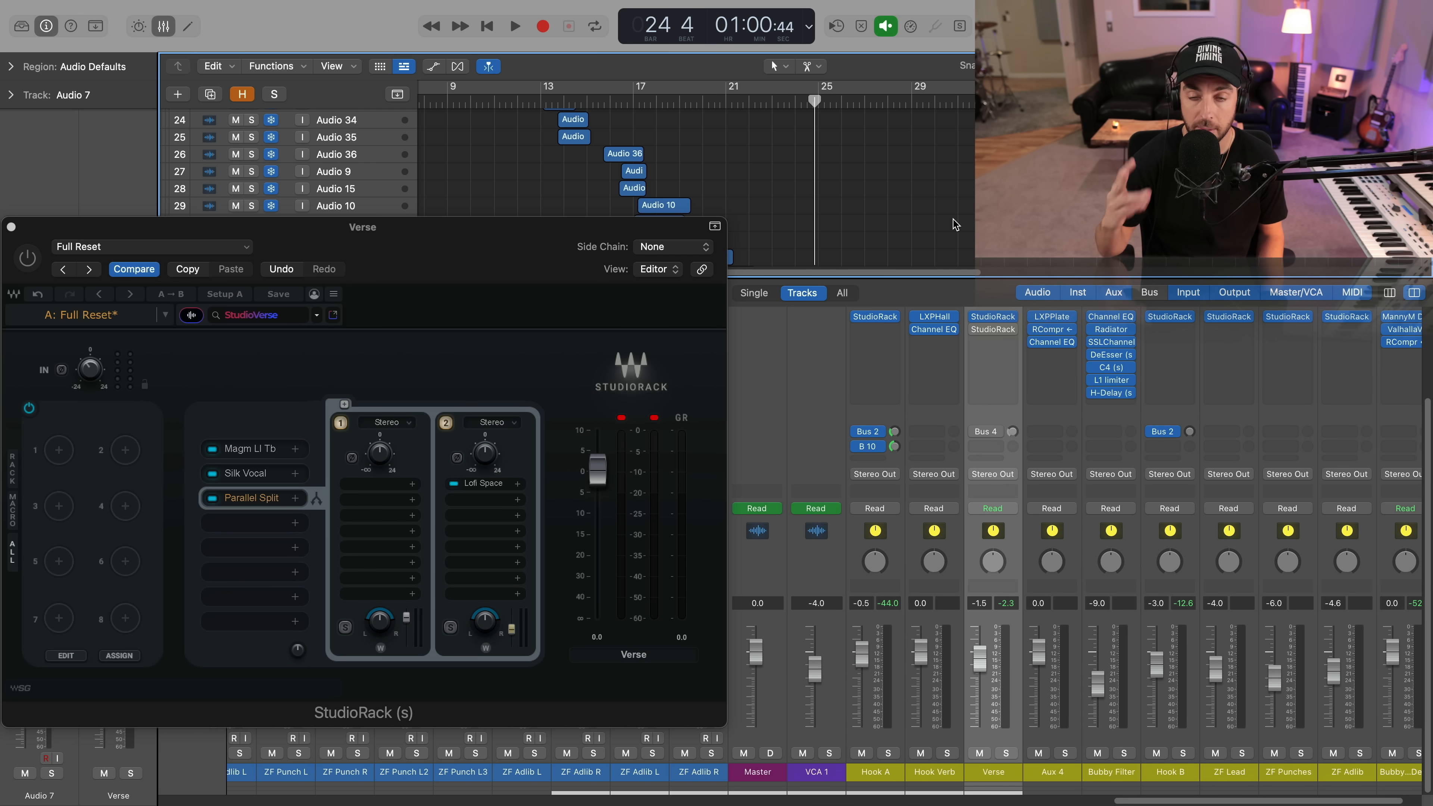
Reactivate the bypassed StudioRack chain on the Verse bus during playback and close the overlapping StudioRack and Silk Vocal windows.
{"action": "key", "text": "space"}
{"action": "left_click", "coordinate": [1009, 329]}
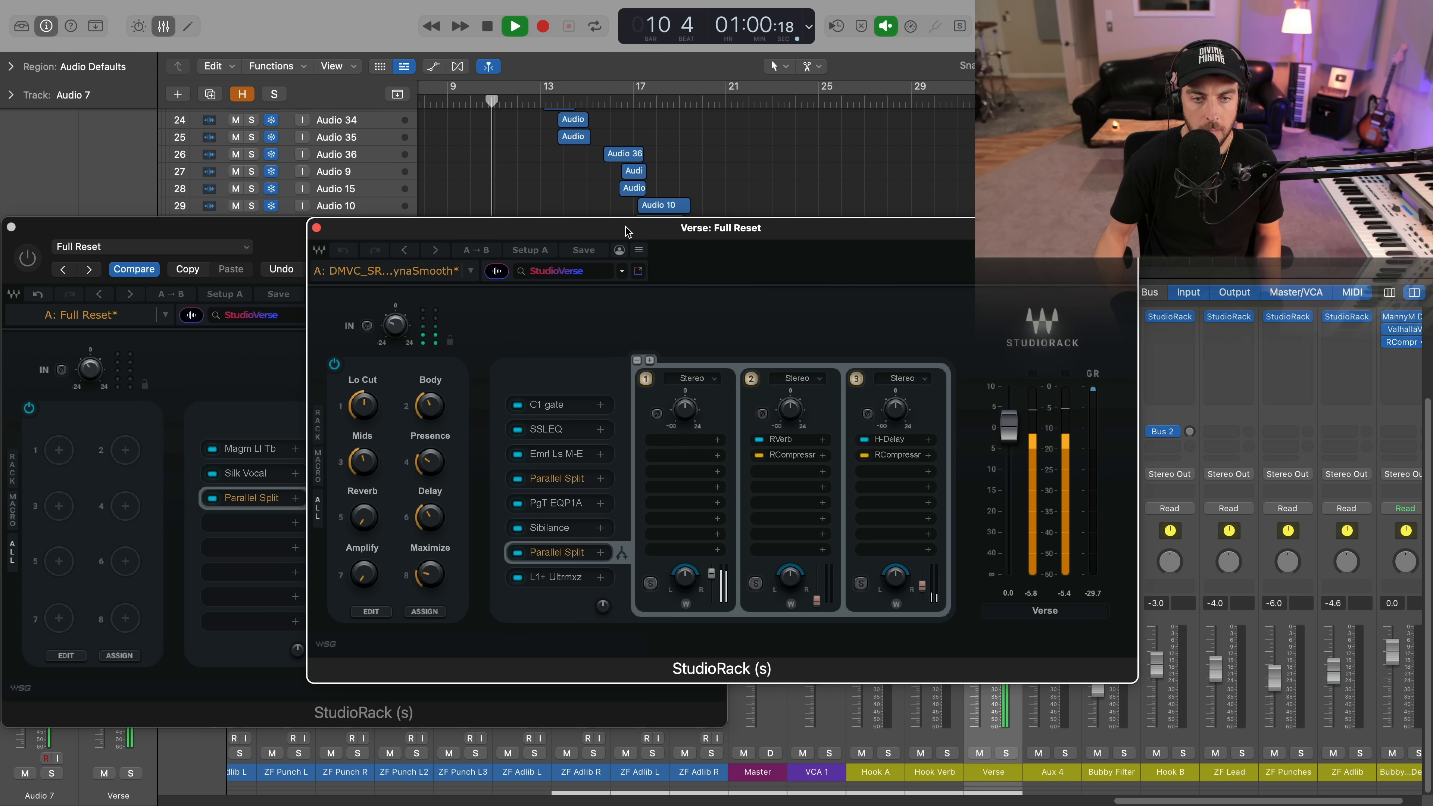
{"action": "left_click", "coordinate": [316, 228]}
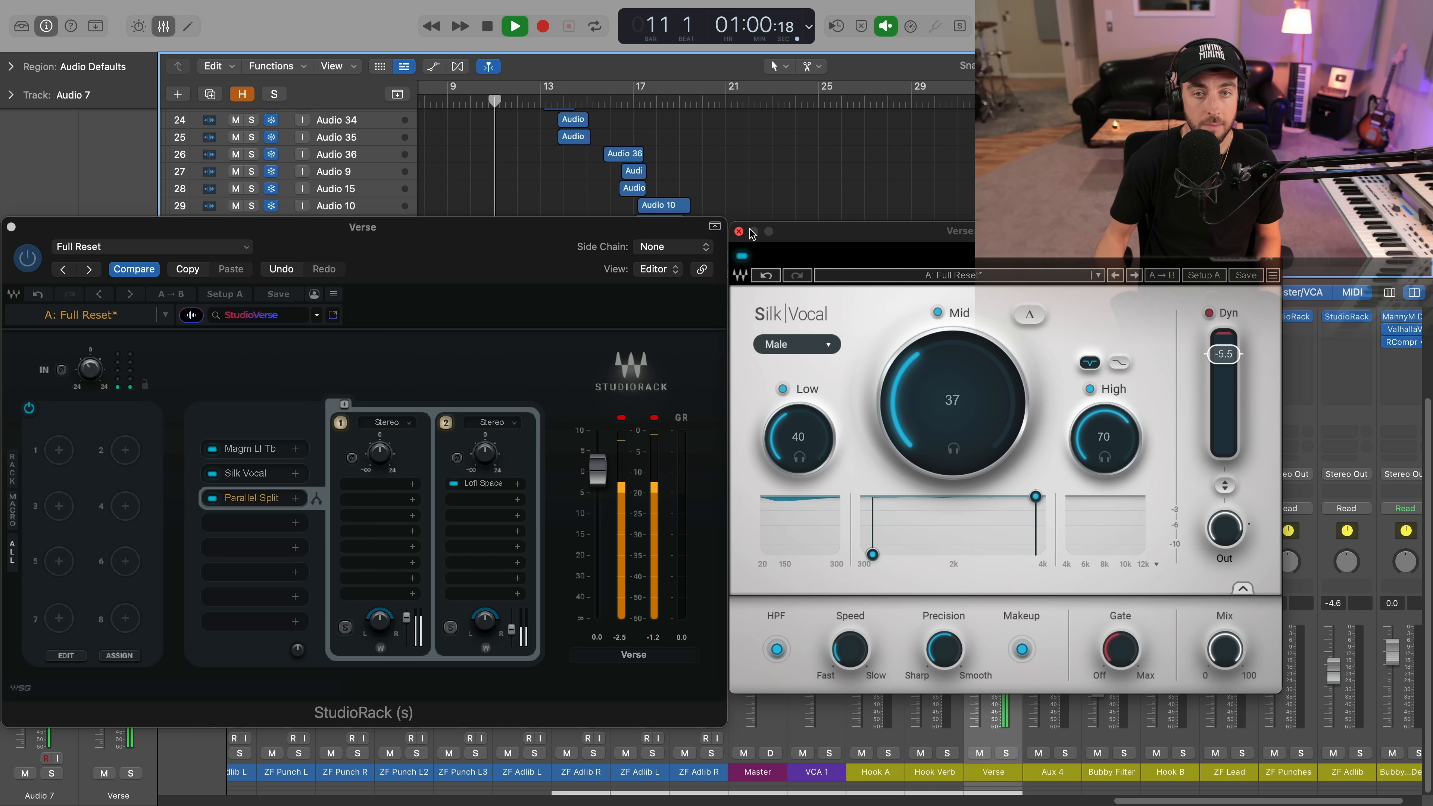
{"action": "left_click", "coordinate": [739, 231]}
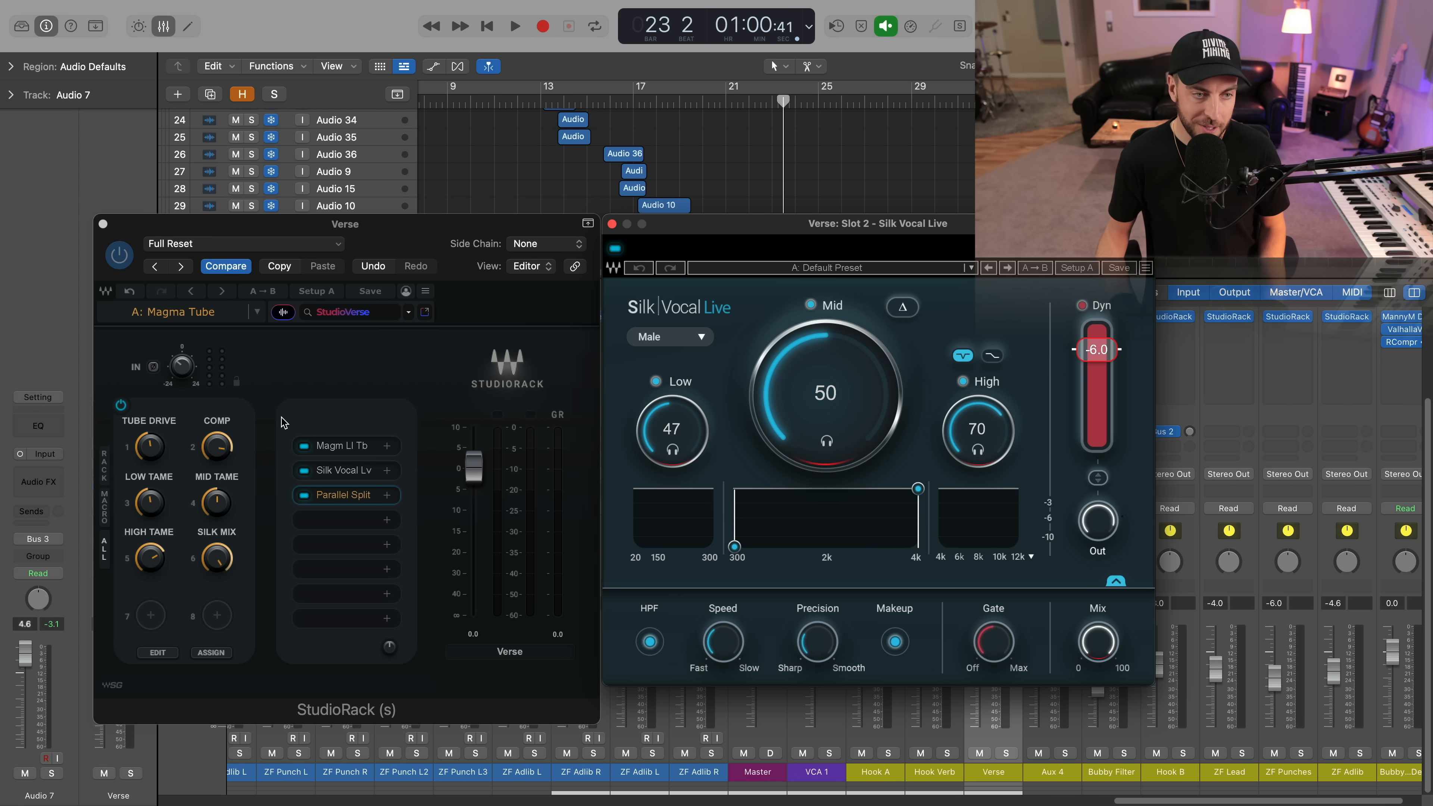
Inspect the Tube Drive macro of the Magma Tube chain, and briefly open the StudioVerse chain browser and close it again.
{"action": "right_click", "coordinate": [149, 441]}
{"action": "left_click", "coordinate": [166, 409]}
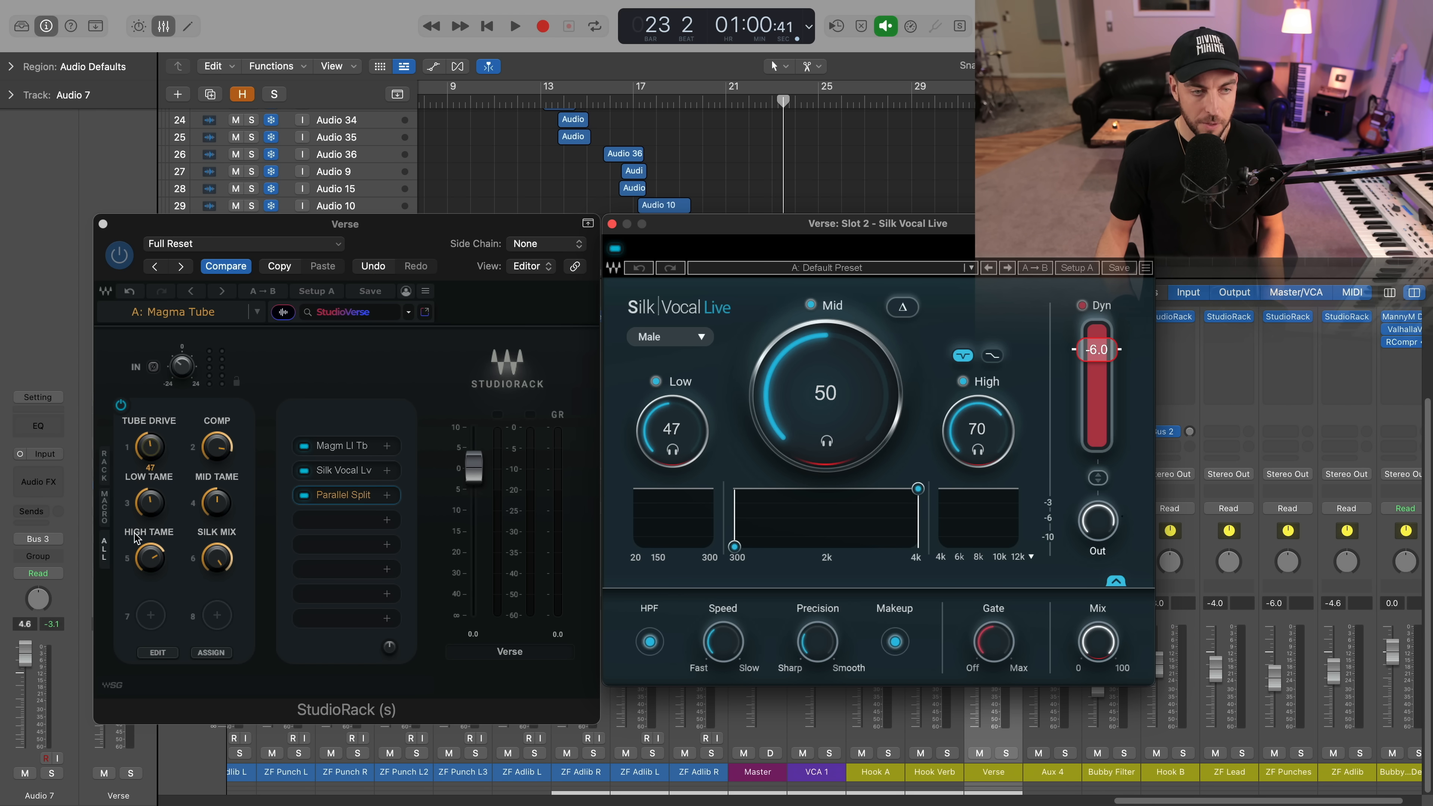
{"action": "left_click", "coordinate": [425, 312]}
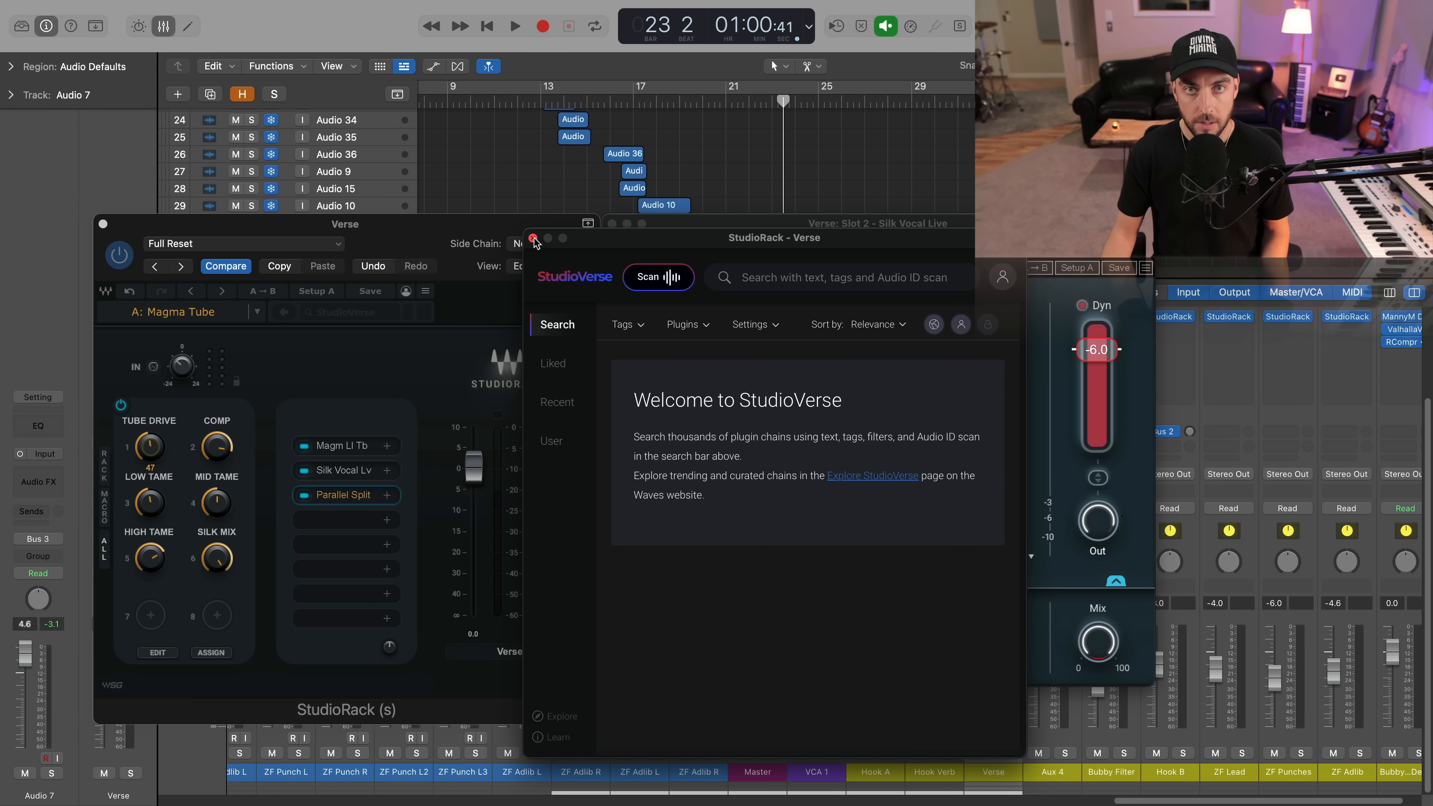
{"action": "left_click", "coordinate": [533, 238]}
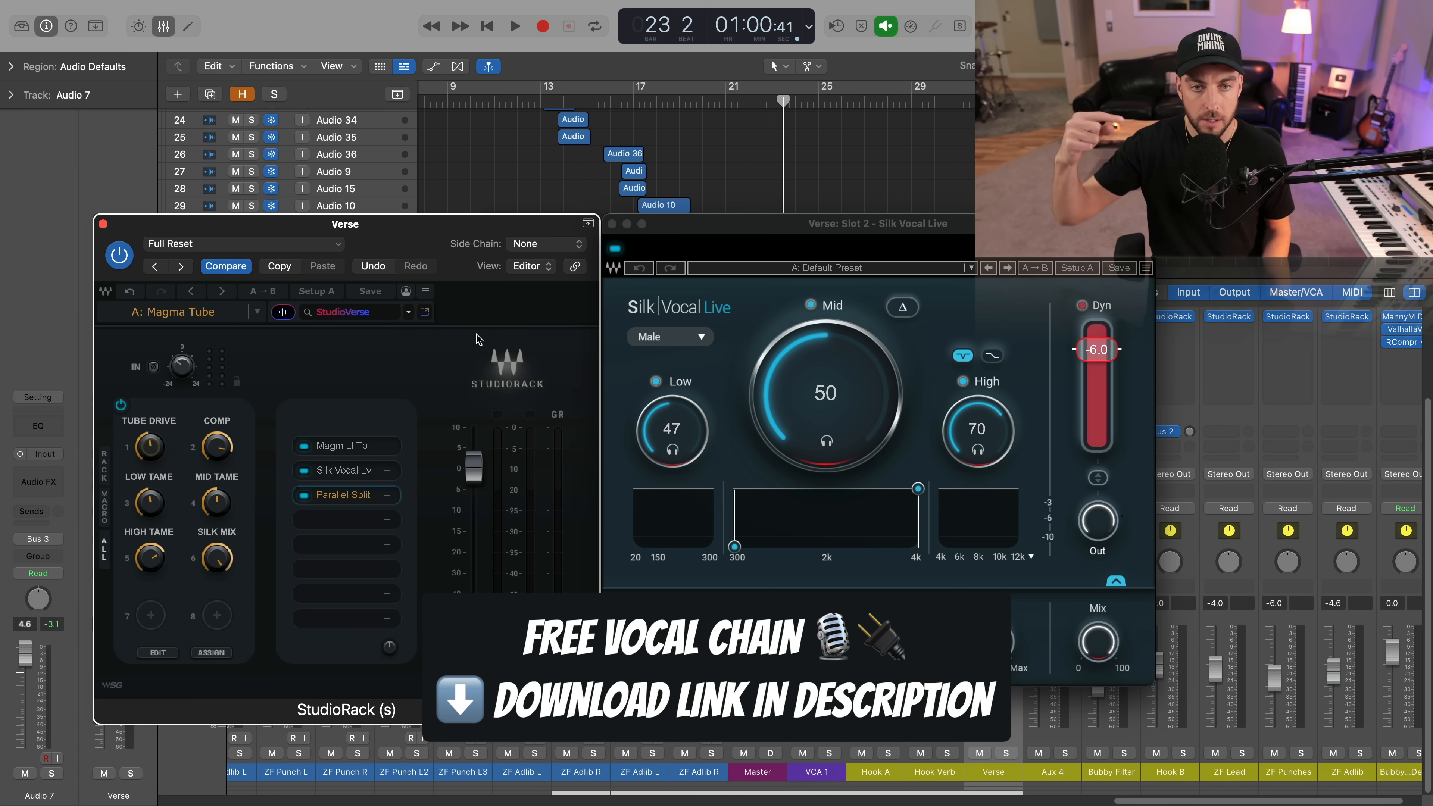